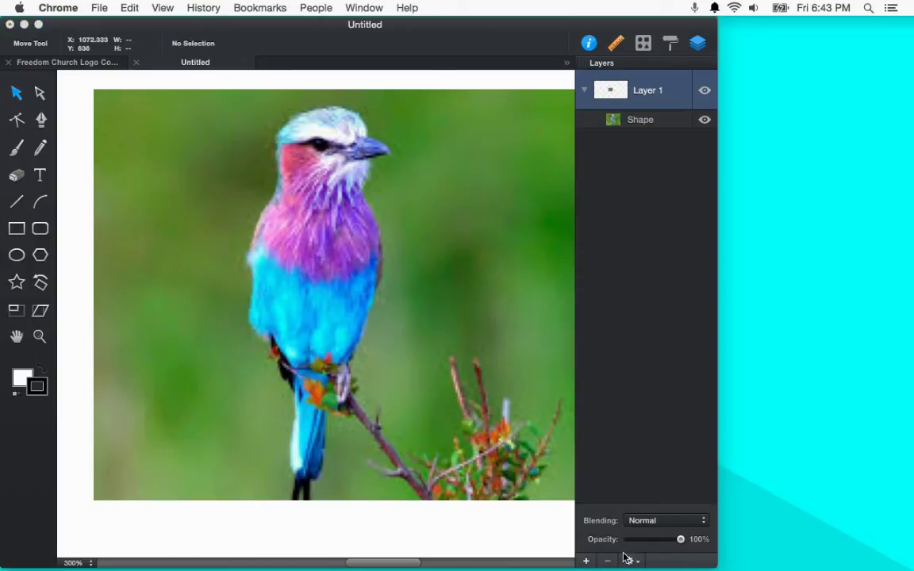
Bring iDraw forward, view the About iDraw version info, and close it
left_click(405, 412)
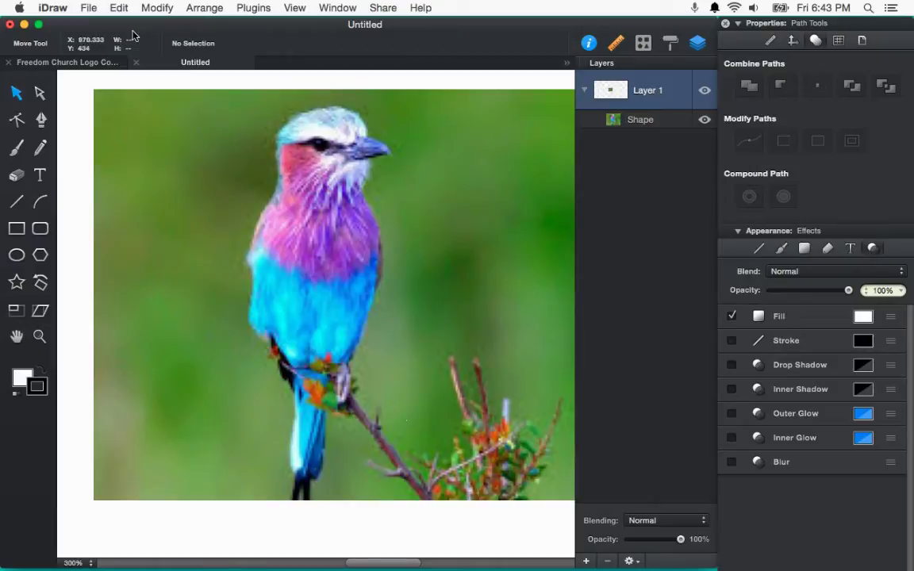
left_click(53, 9)
left_click(53, 26)
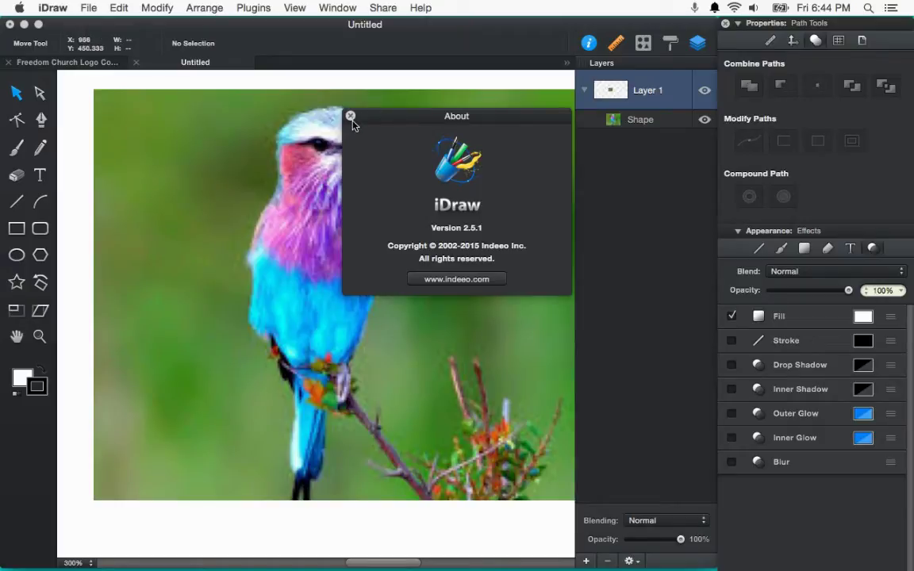
left_click(824, 9)
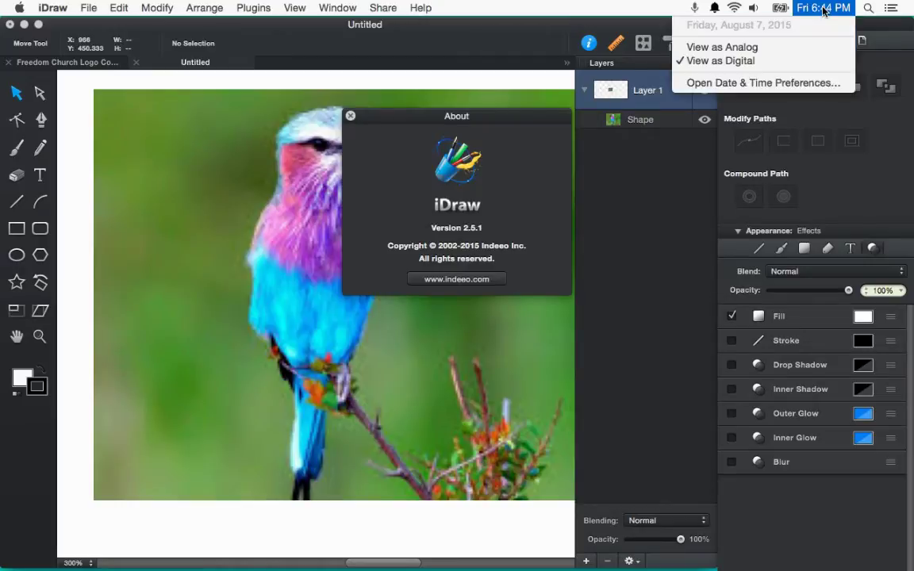
left_click(824, 10)
left_click(350, 116)
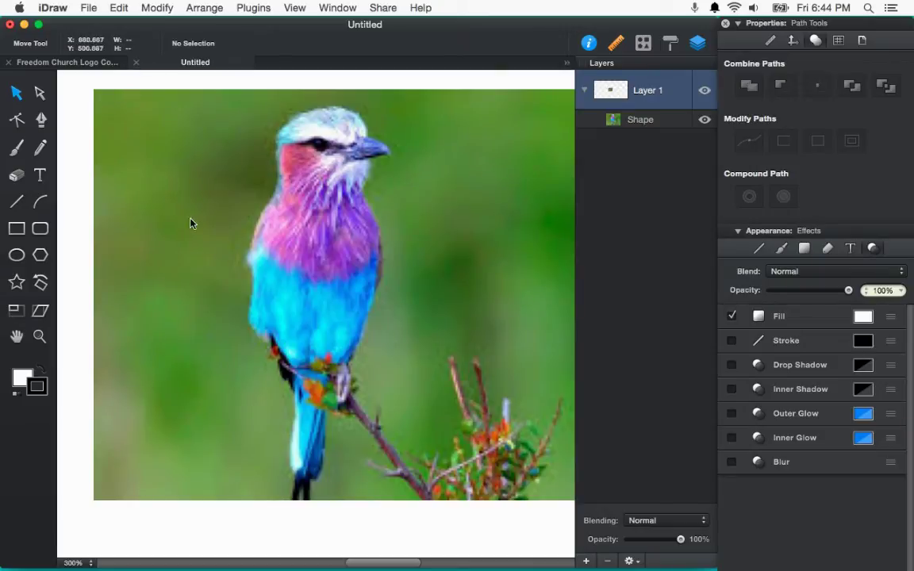
Activate the Pen tool from the left toolbar over the bird photo
scroll(175, 361, "right", 3)
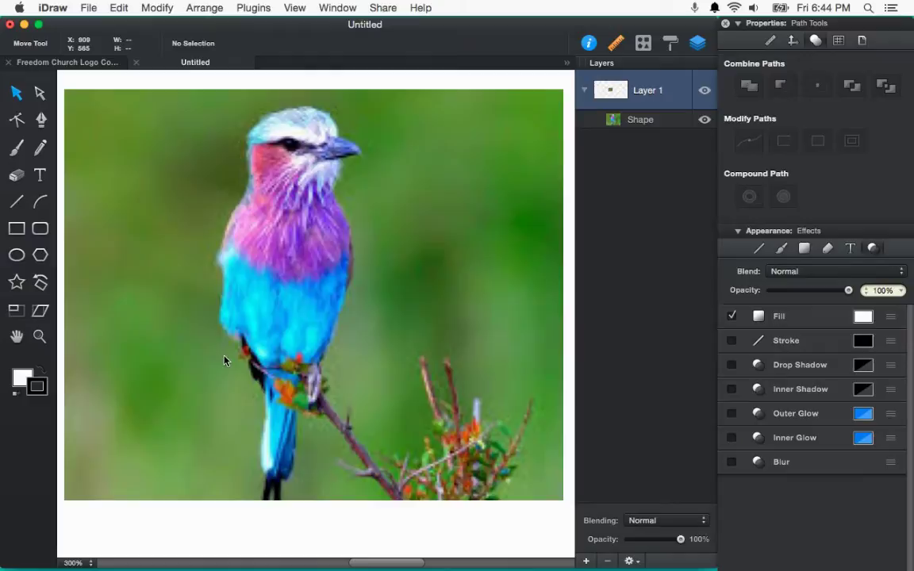
scroll(230, 359, "left", 1)
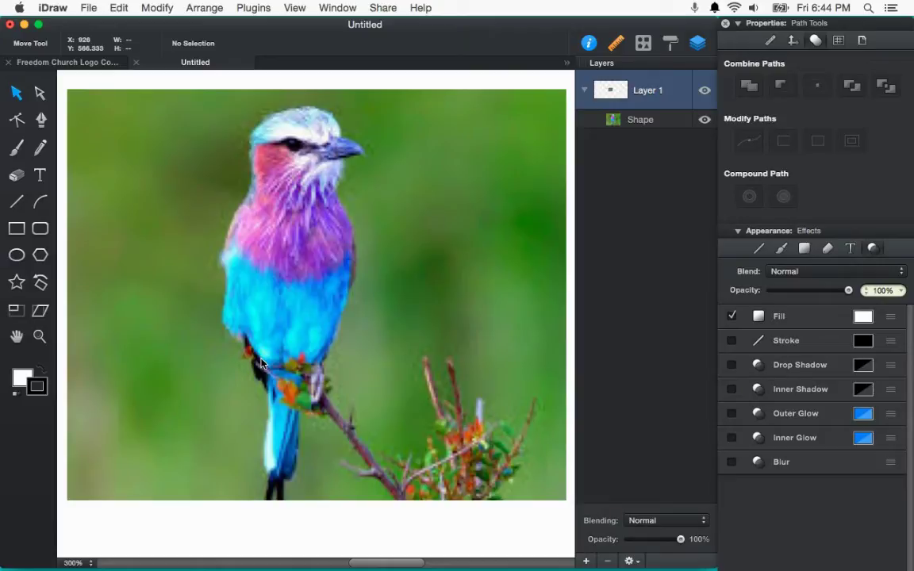
left_click(42, 119)
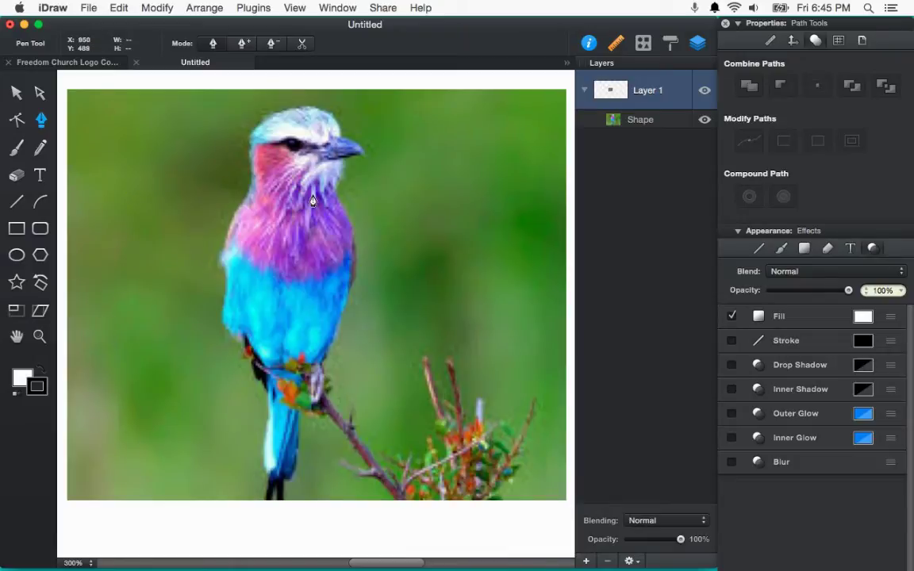
Scroll above the bird's head and place the first Pen anchor there
scroll(313, 202, "left", 1)
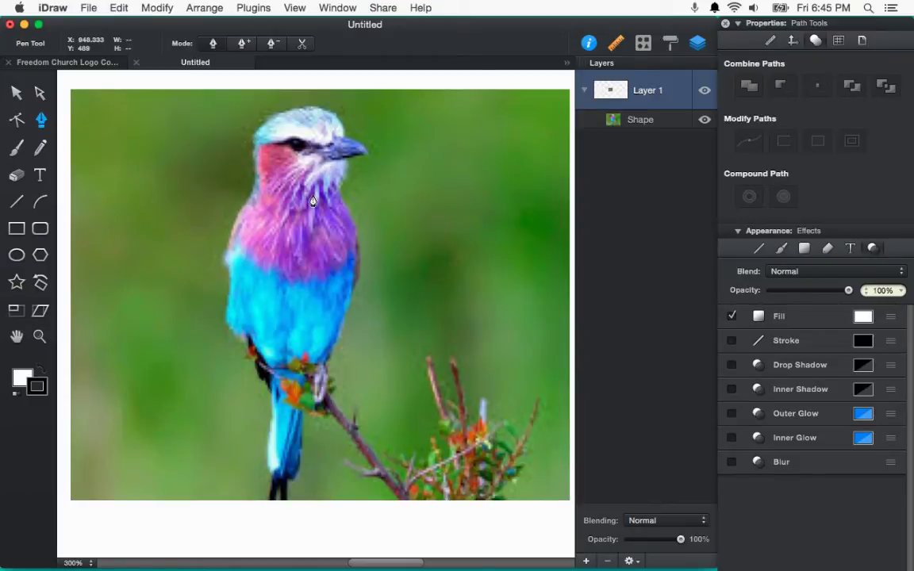
scroll(313, 201, "up", 2)
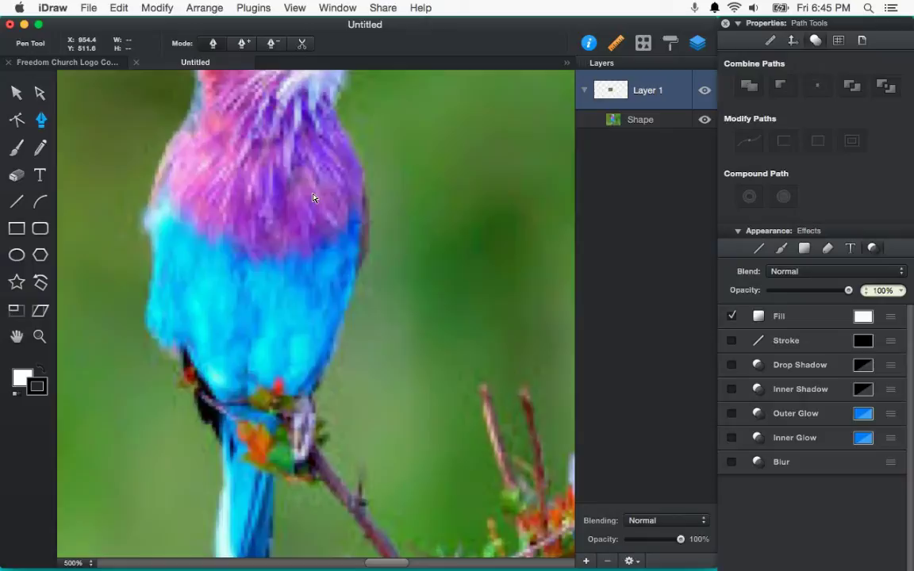
scroll(314, 262, "up", 2)
scroll(315, 263, "up", 2)
scroll(314, 267, "up", 2)
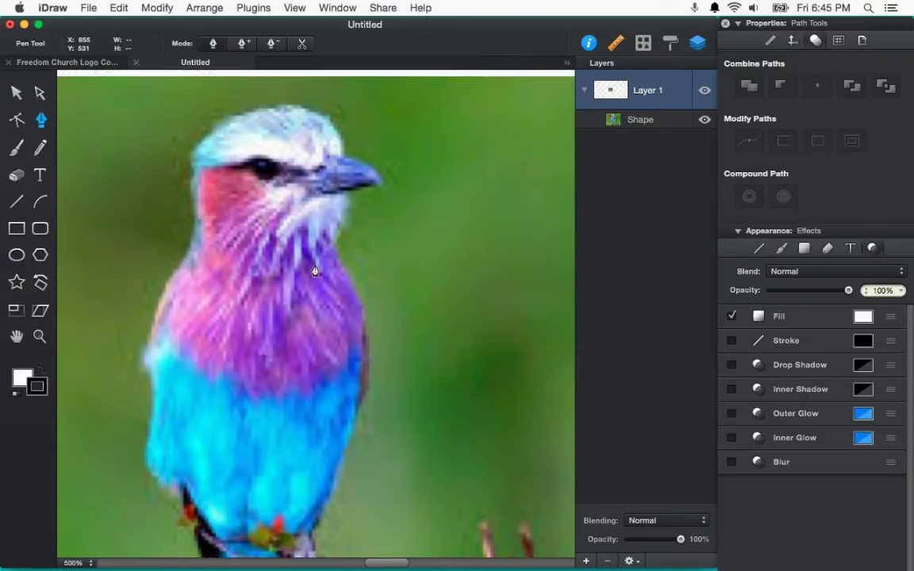
scroll(315, 270, "up", 2)
scroll(314, 268, "up", 1)
scroll(315, 265, "up", 4)
scroll(309, 238, "up", 1)
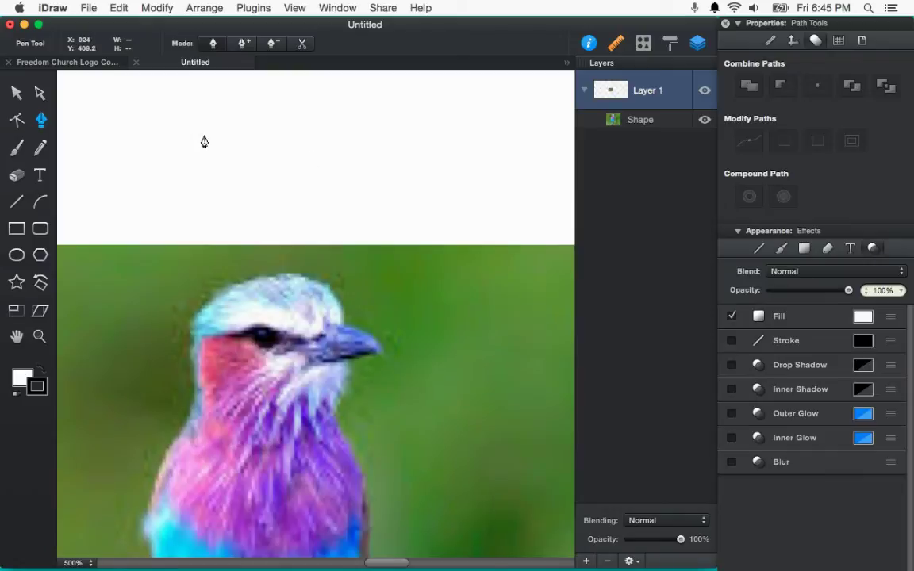
left_click(149, 100)
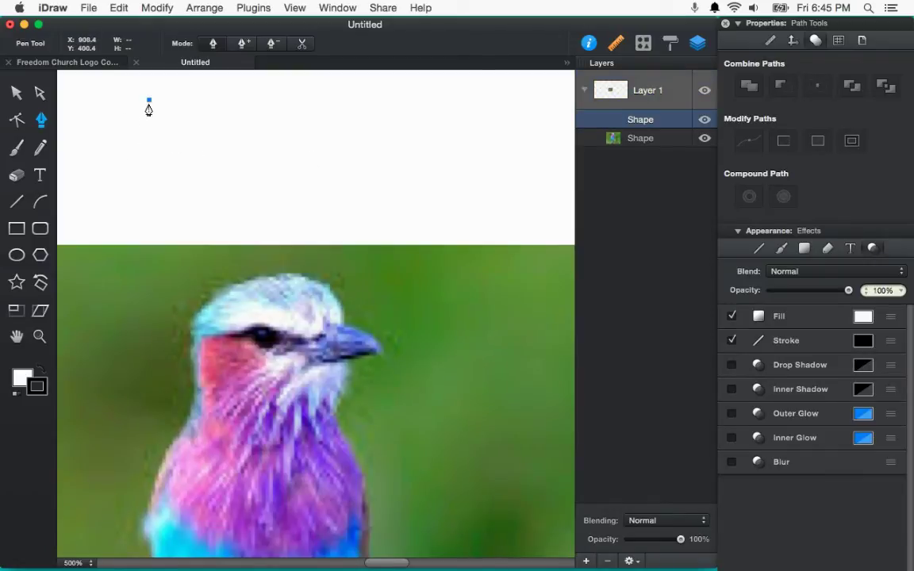
Extend the path with zigzag corners, a looping curve, and curved anchors ending on the crown
left_click(86, 157)
left_click(186, 212)
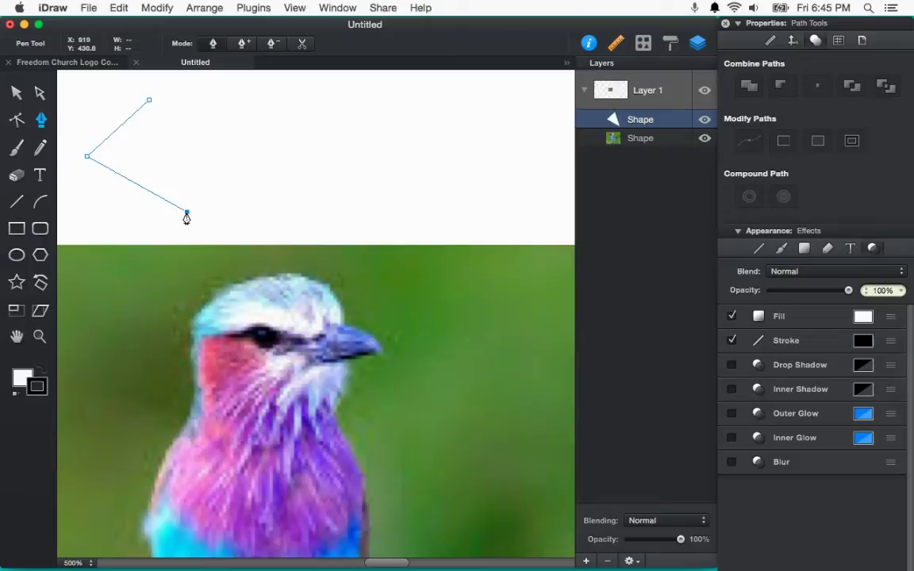
left_click(278, 164)
mouse_move(279, 164)
left_mouse_down()
mouse_move(298, 119)
mouse_move(298, 169)
mouse_move(302, 145)
mouse_move(271, 129)
mouse_move(288, 207)
left_mouse_up()
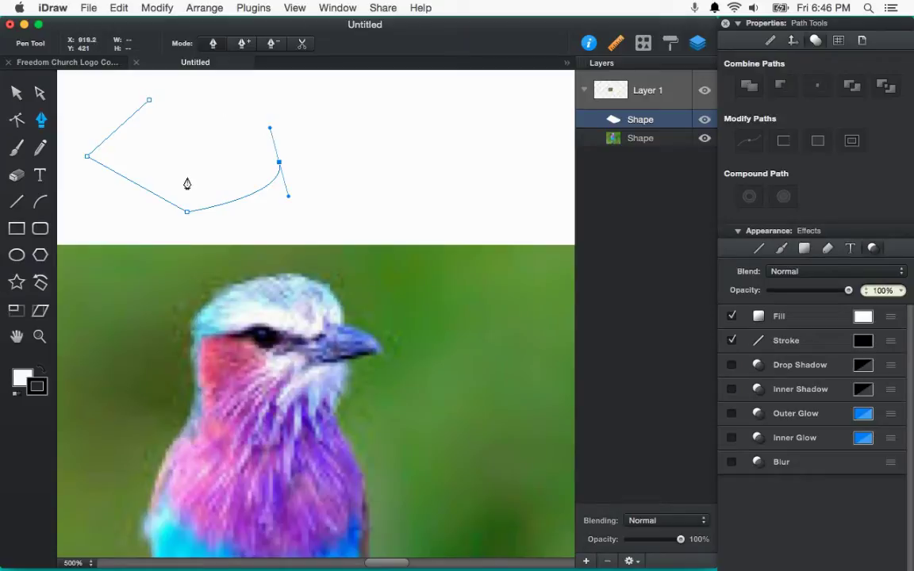
mouse_move(187, 184)
left_mouse_down()
mouse_move(283, 164)
mouse_move(186, 176)
mouse_move(185, 188)
left_mouse_up()
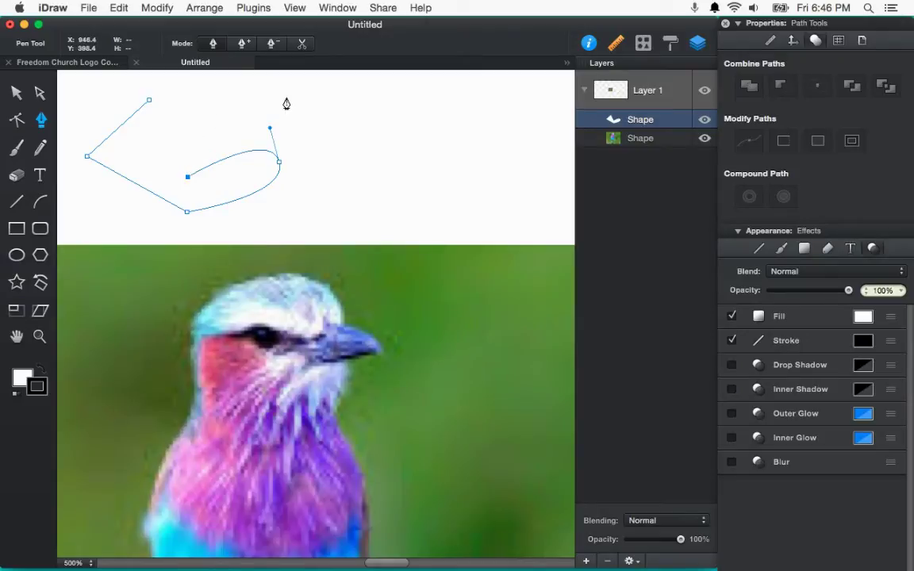
left_click(263, 92)
left_click(293, 96)
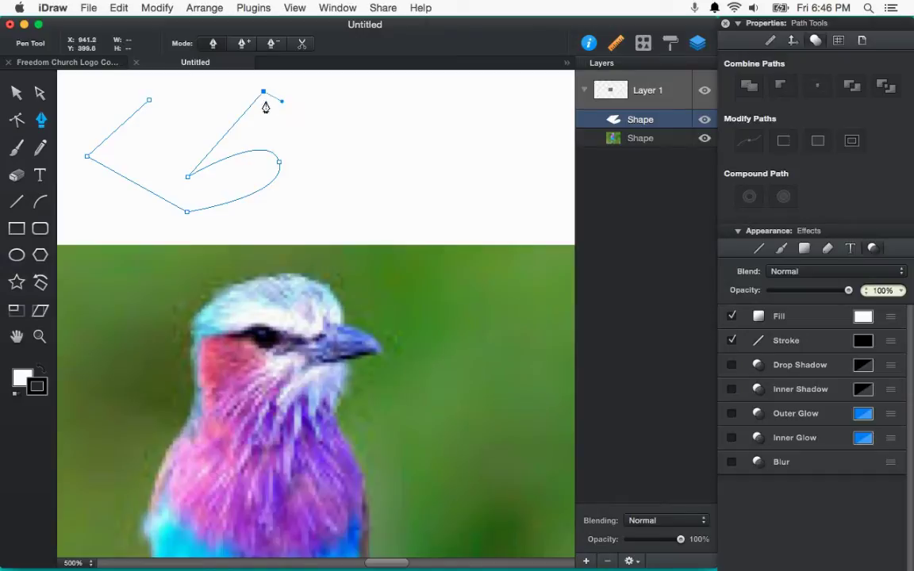
left_click(286, 114)
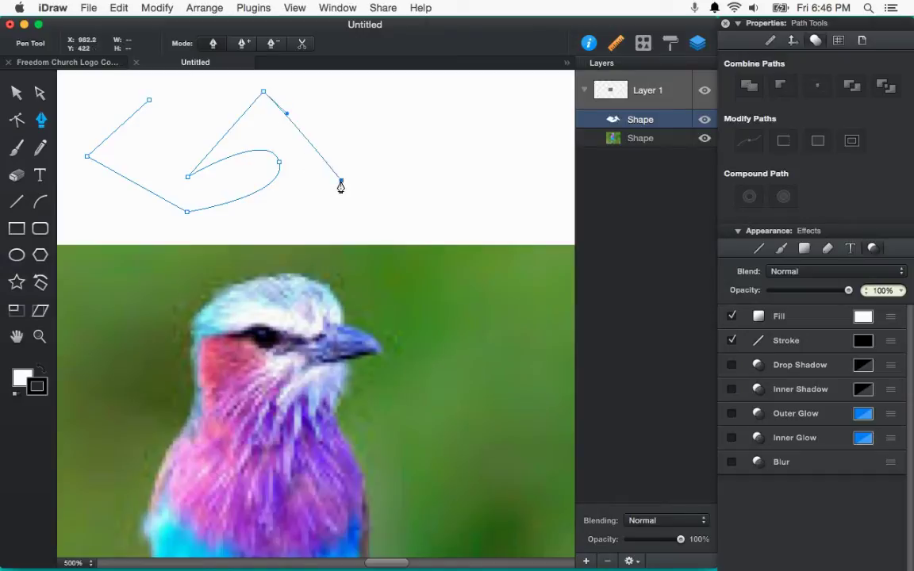
mouse_move(340, 182)
left_mouse_down()
mouse_move(351, 127)
mouse_move(385, 141)
mouse_move(393, 120)
mouse_move(336, 217)
left_mouse_up()
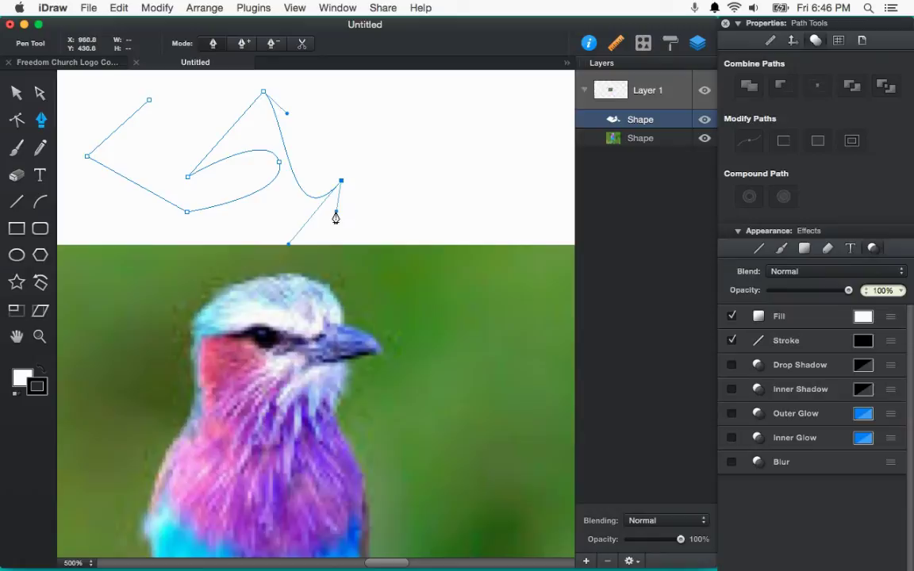
left_click_drag(277, 295, 198, 292)
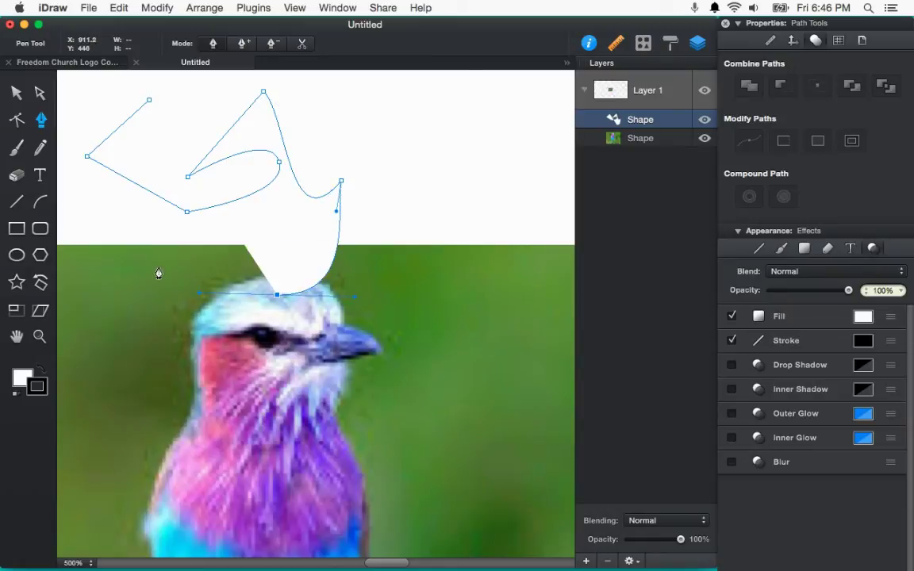
Set the traced shape's fill colour to black
left_click(863, 317)
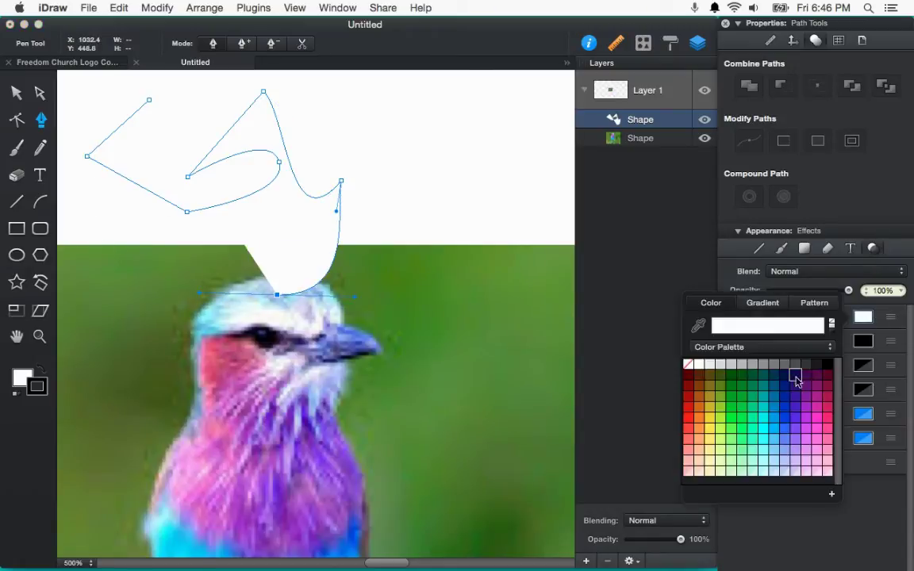
left_click(817, 365)
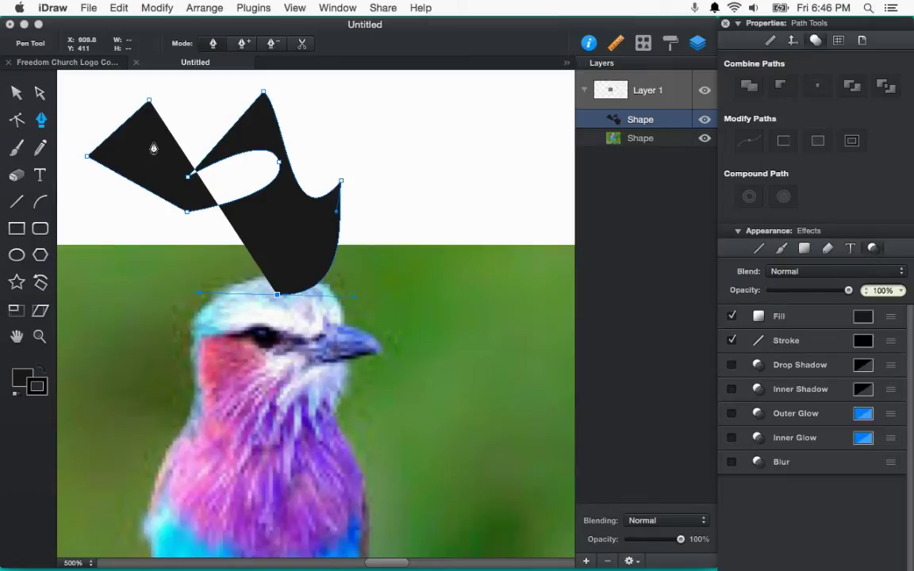
scroll(300, 219, "left", 3)
scroll(267, 255, "up", 2)
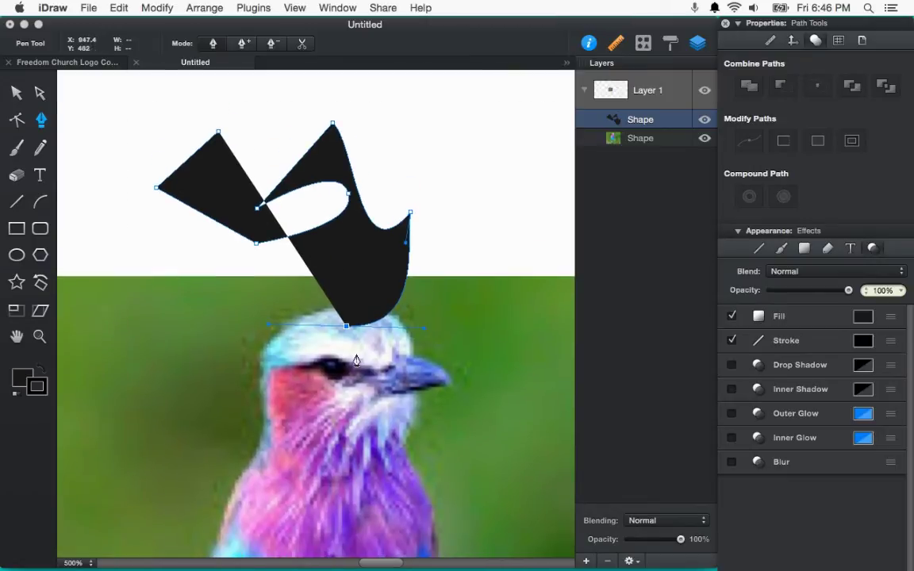
Close the path at its first point, then select and delete the black shape
left_click_drag(117, 244, 107, 159)
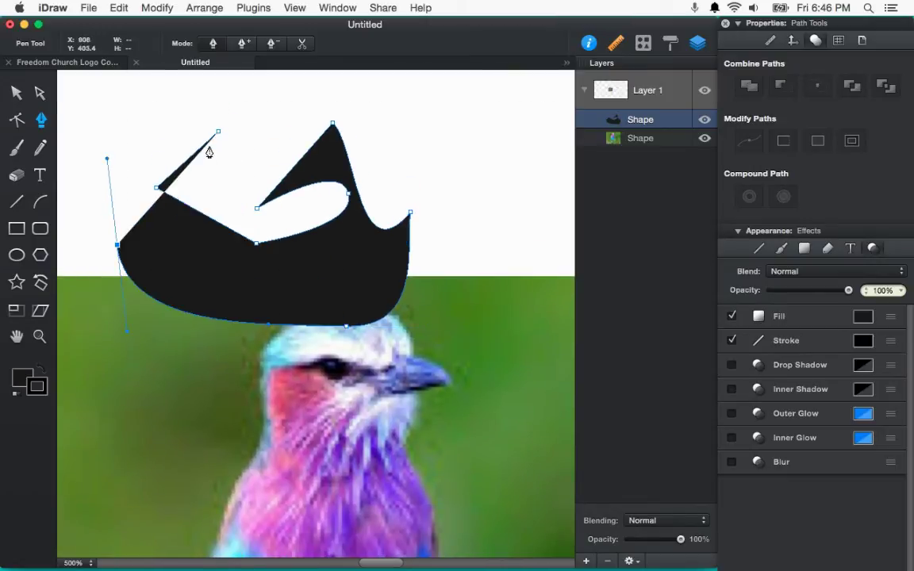
left_click_drag(218, 132, 271, 158)
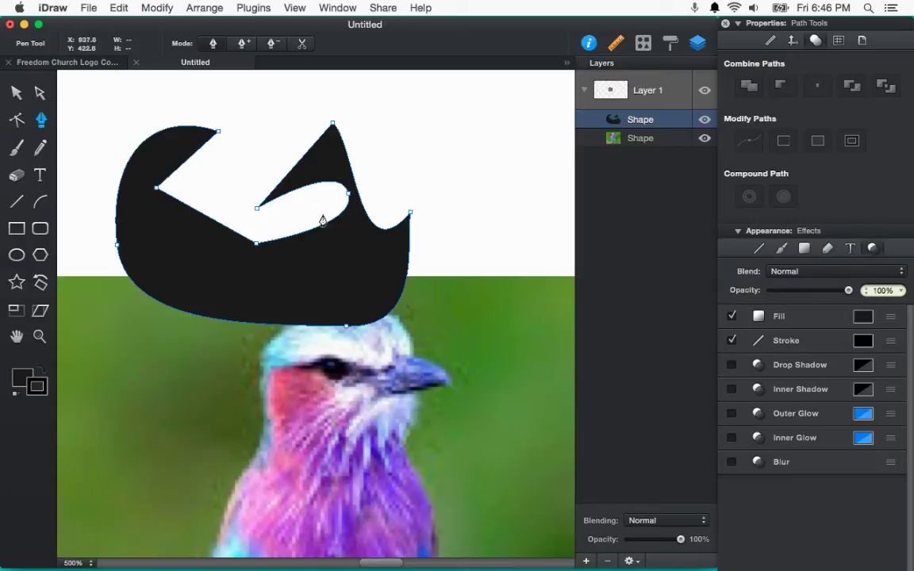
left_click(16, 93)
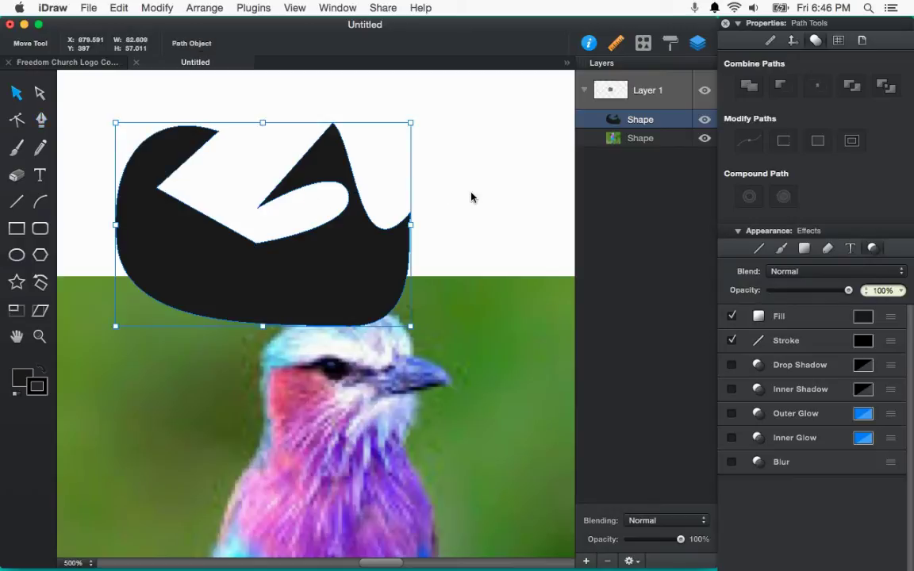
key("BackSpace")
scroll(471, 196, "down", 2)
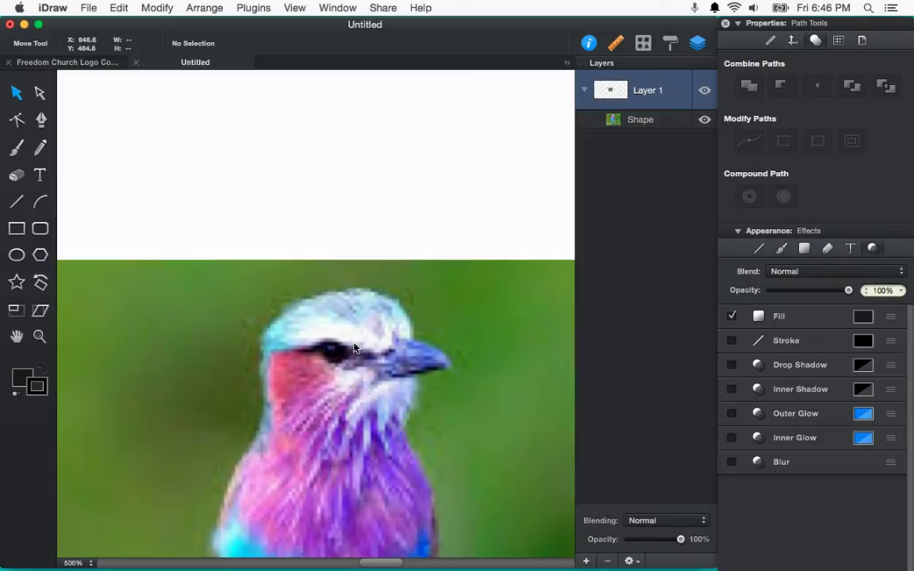
Reselect the Pen tool and scroll back to the bird's head
left_click(41, 119)
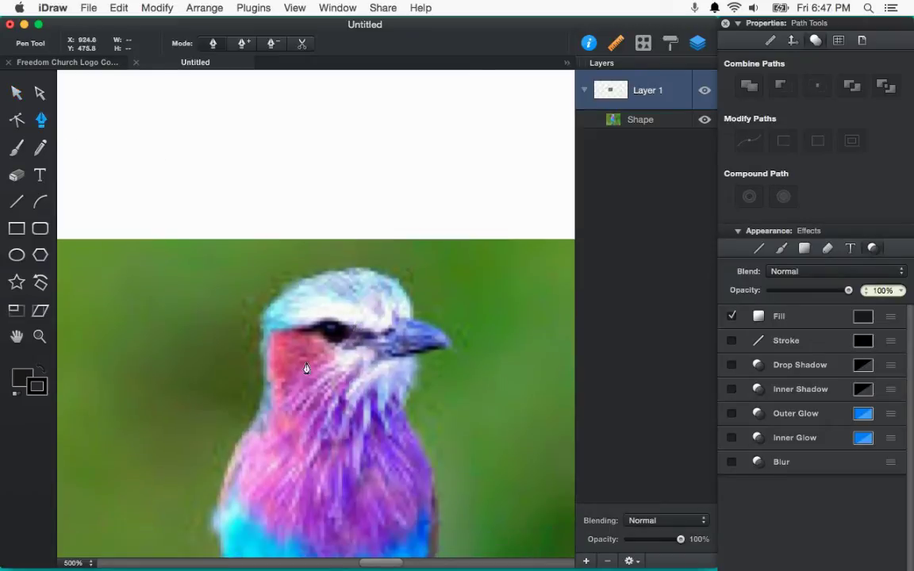
scroll(390, 278, "down", 2)
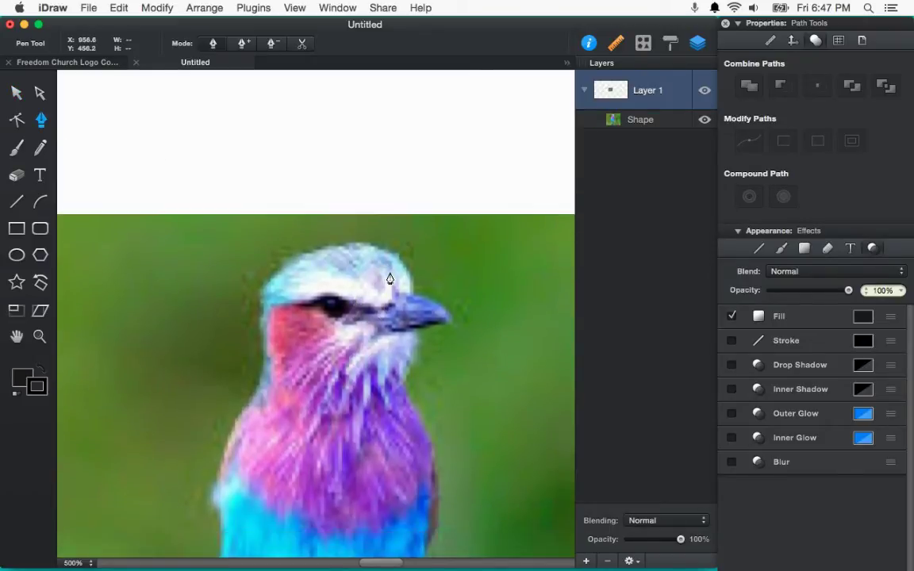
scroll(391, 279, "down", 5)
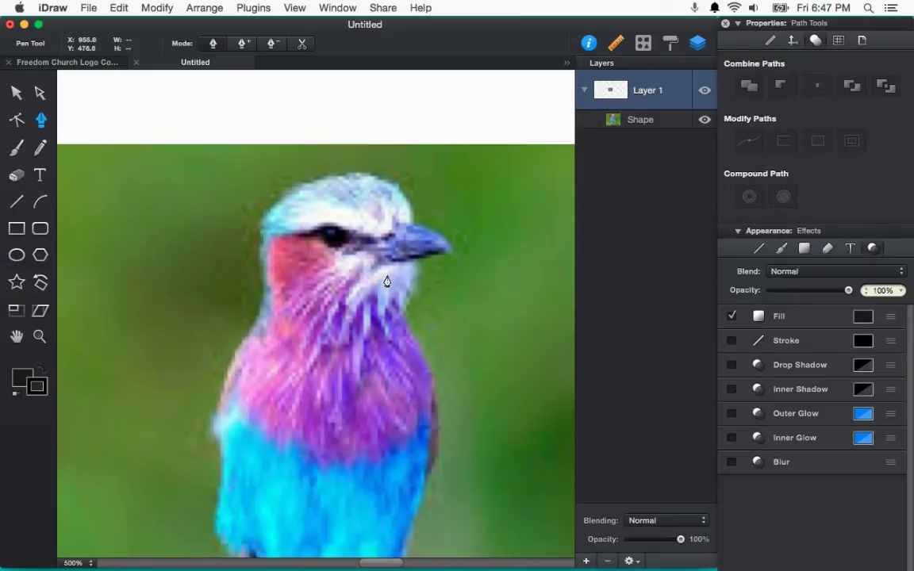
scroll(389, 282, "down", 4)
scroll(387, 290, "down", 7)
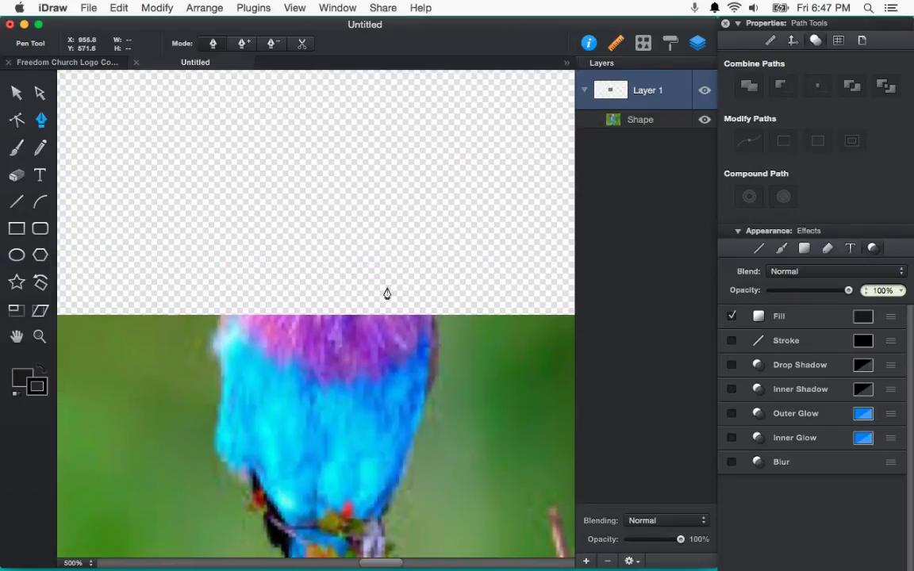
scroll(387, 294, "up", 5)
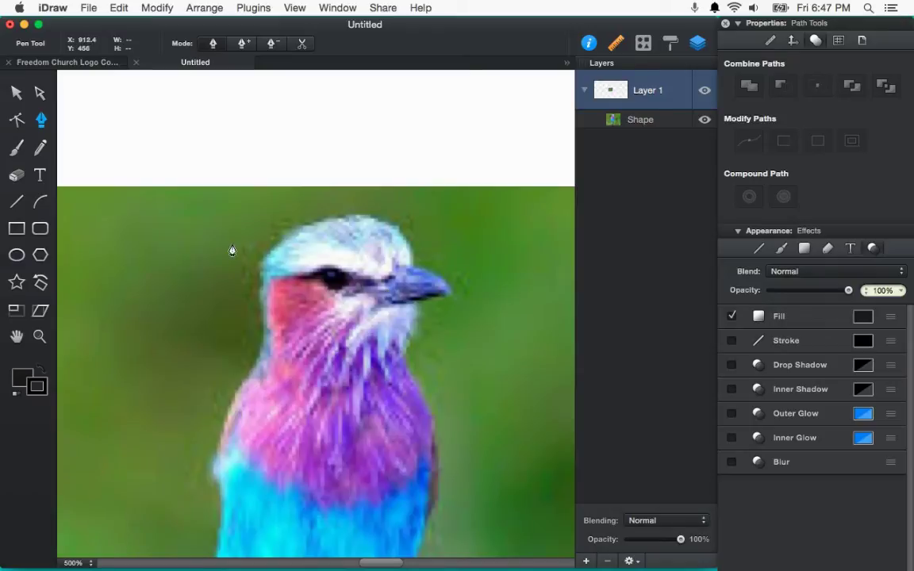
Set the stroke colour to white and zoom in on the head
left_click(37, 387)
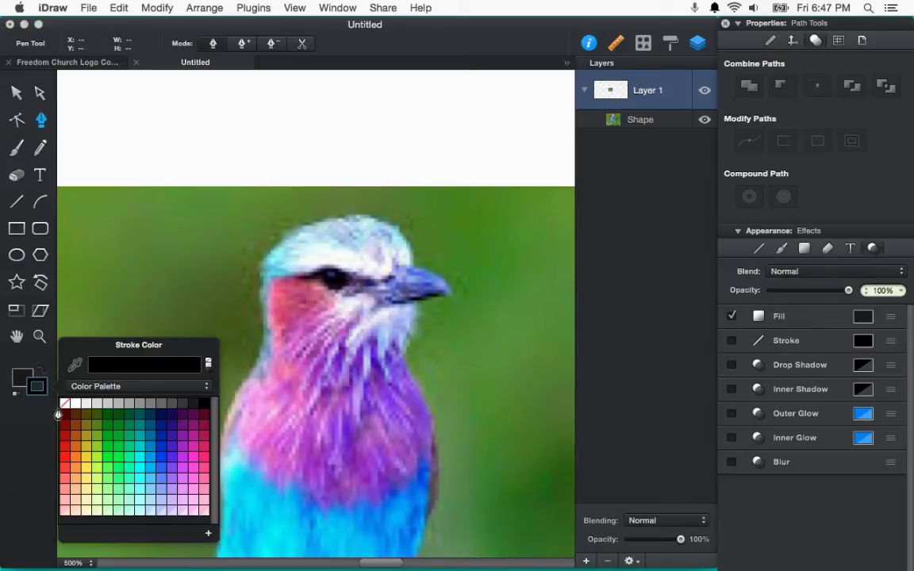
left_click(63, 403)
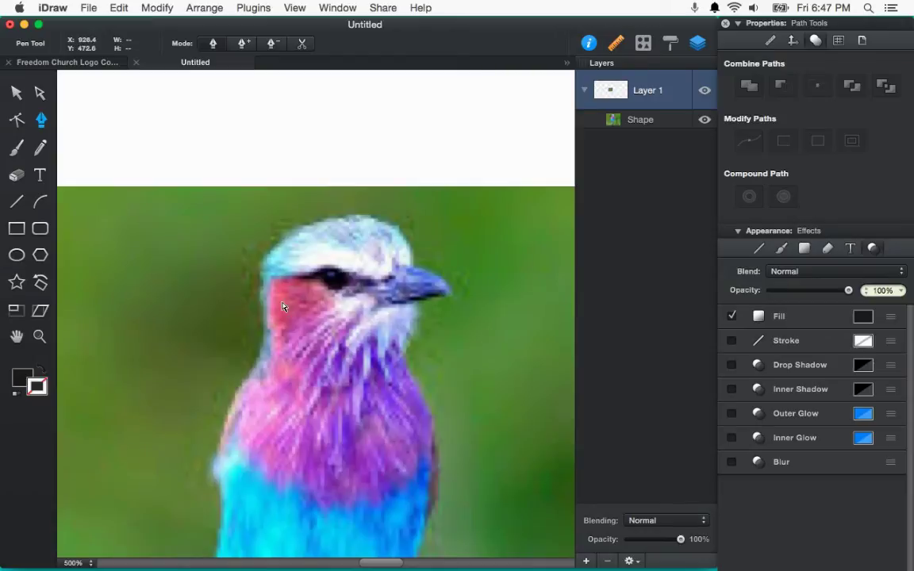
key("super+equal")
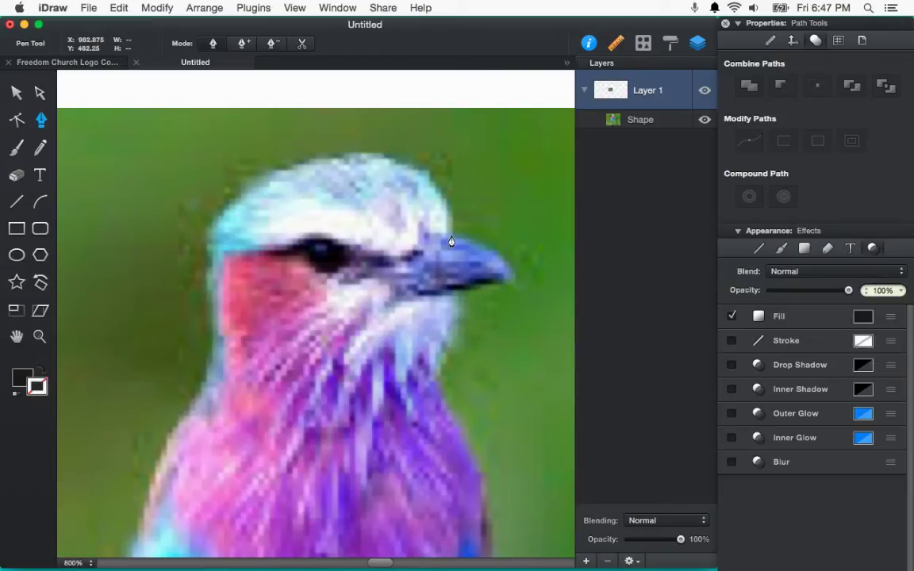
Draw a closed curved shape over the bird's crown using three Pen anchors
left_click(451, 235)
mouse_move(340, 154)
left_mouse_down()
mouse_move(311, 164)
mouse_move(222, 165)
left_mouse_up()
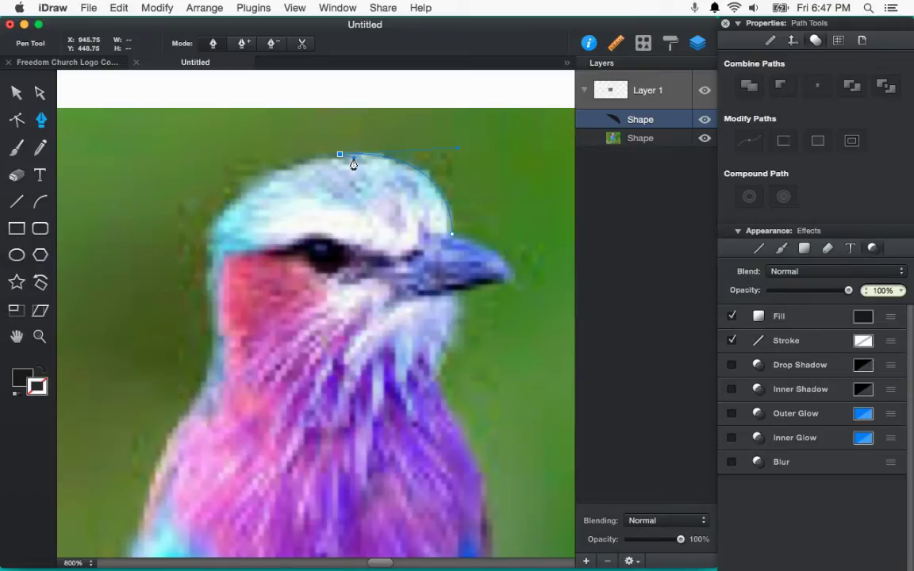
left_click(340, 153)
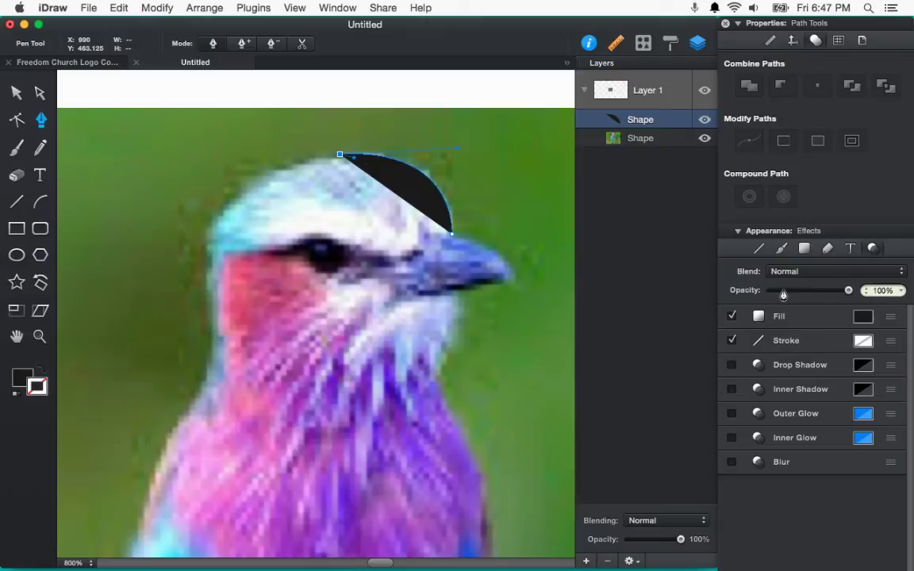
Give the head shape 50% opacity and a crimson fill, then zoom in further
left_click_drag(784, 295, 809, 295)
left_click(863, 317)
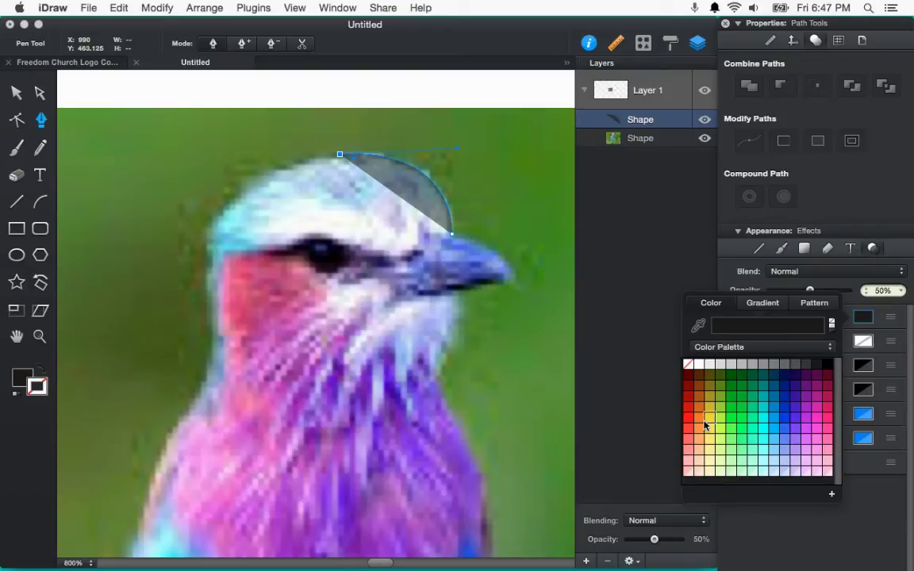
left_click(824, 394)
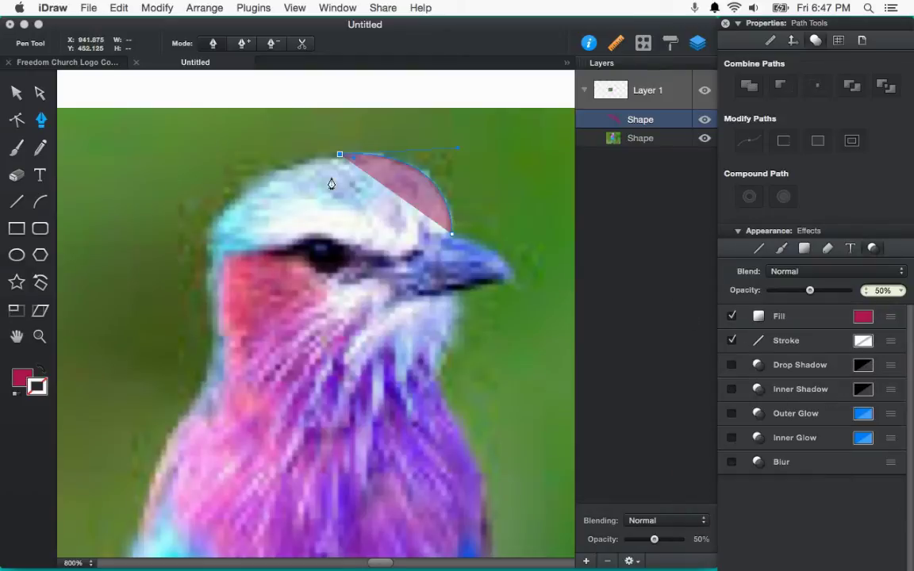
key("super+equal")
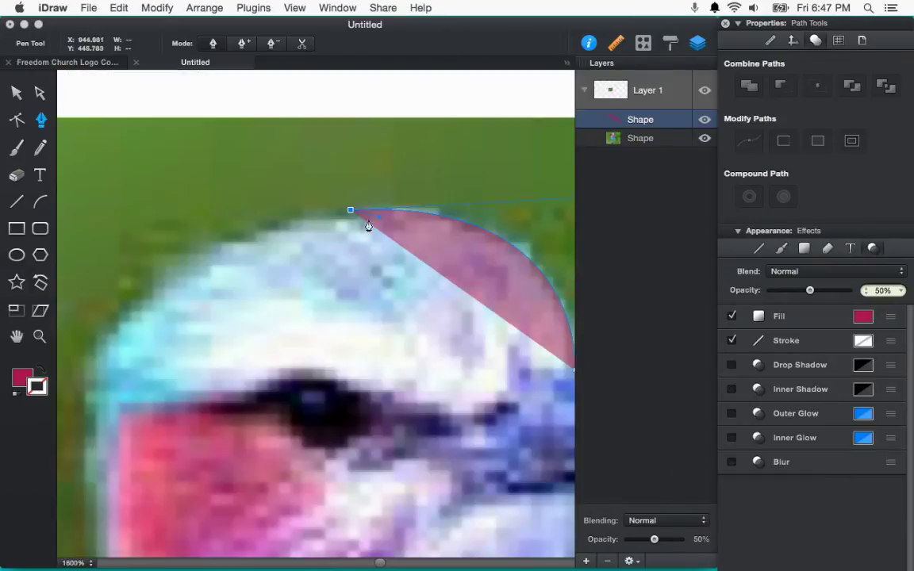
Trace anchors across the crown and curve around the back of the head
scroll(361, 216, "up", 3)
scroll(373, 226, "down", 3)
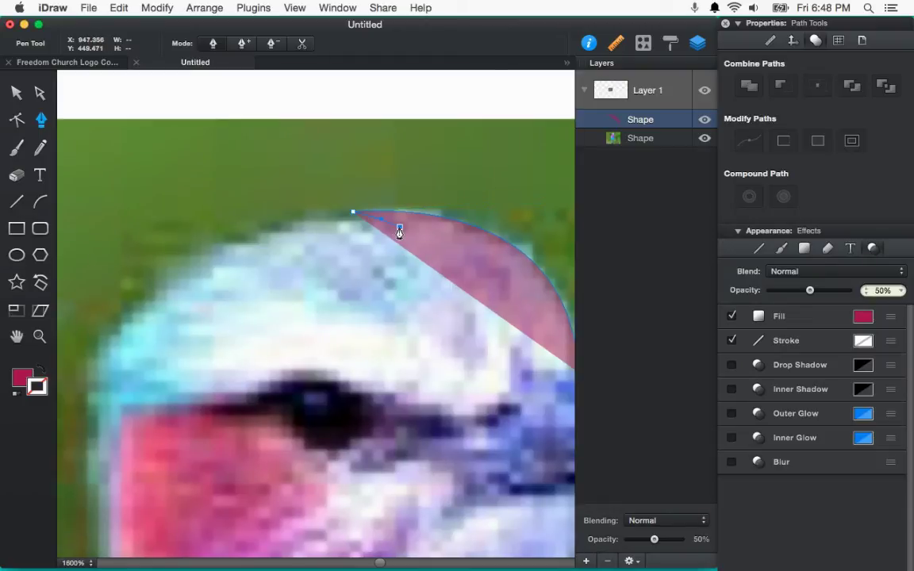
left_click(400, 228)
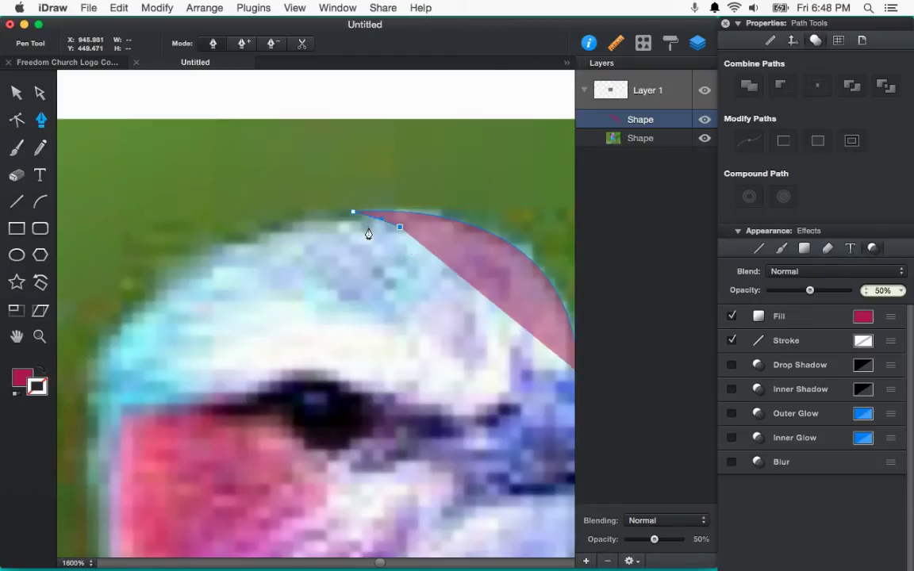
left_click(270, 228)
left_click(197, 253)
left_click_drag(214, 339, 359, 204)
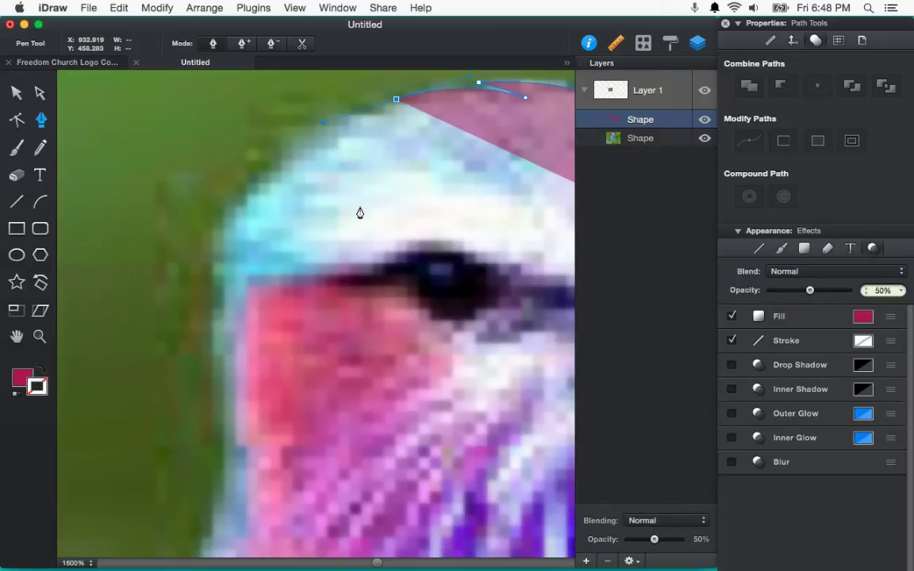
scroll(360, 213, "down", 2)
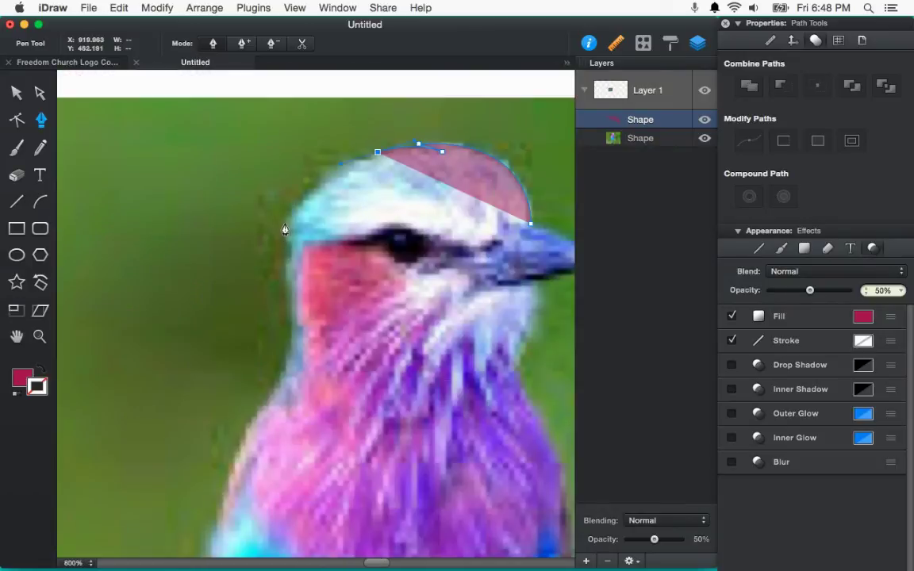
mouse_move(285, 228)
left_mouse_down()
mouse_move(286, 268)
mouse_move(285, 254)
left_mouse_up()
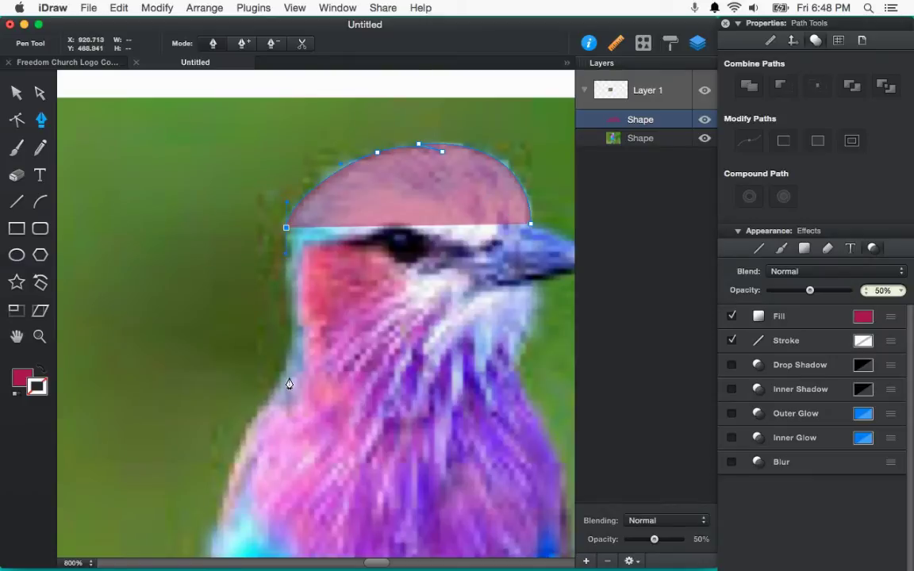
left_click_drag(294, 325, 295, 349)
Continue the outline down the bird's back and along the blue body
left_click(264, 404)
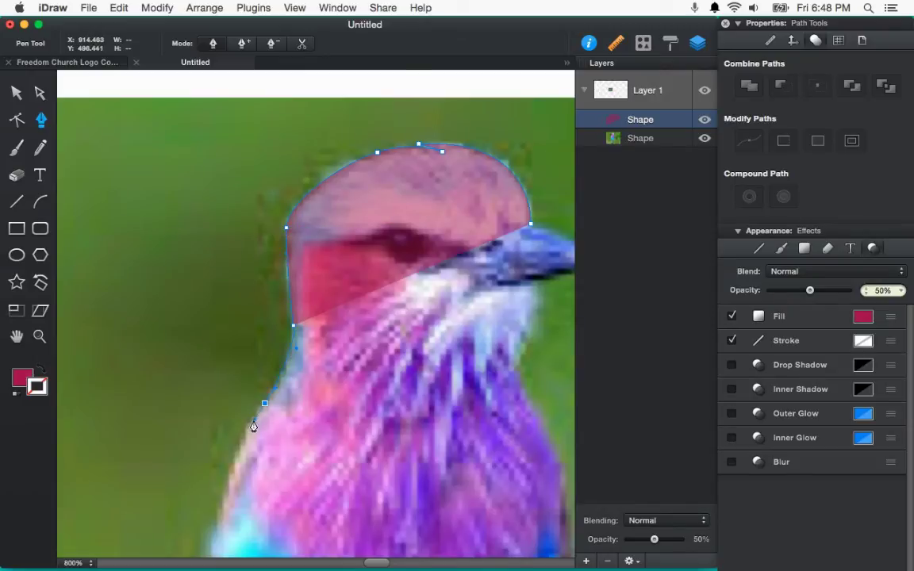
scroll(306, 432, "down", 15)
scroll(351, 135, "up", 5)
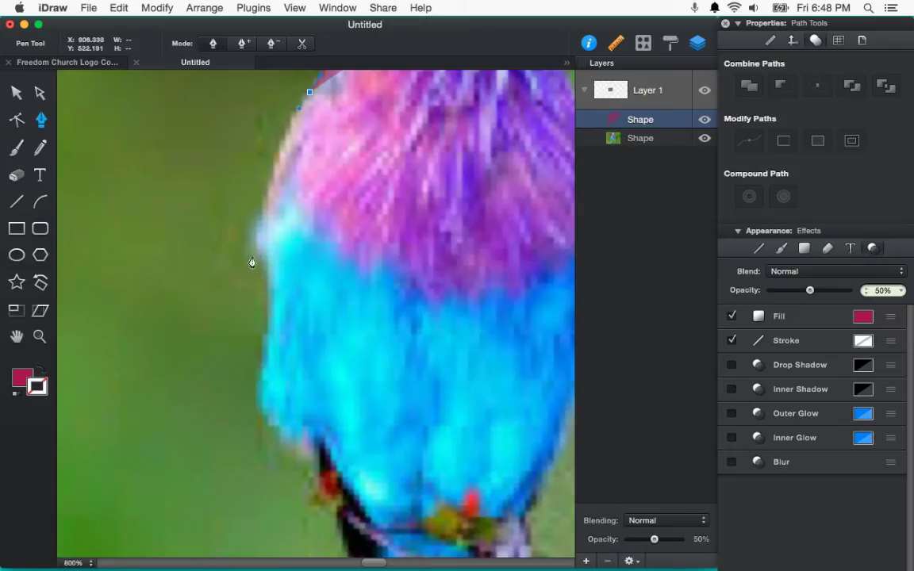
left_click_drag(252, 249, 251, 294)
left_click(254, 247)
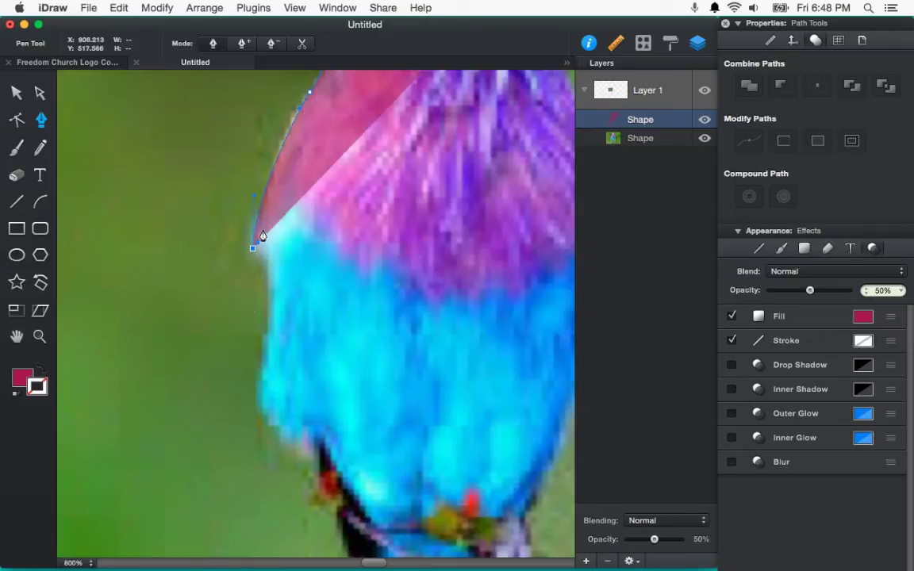
left_click_drag(268, 275, 274, 301)
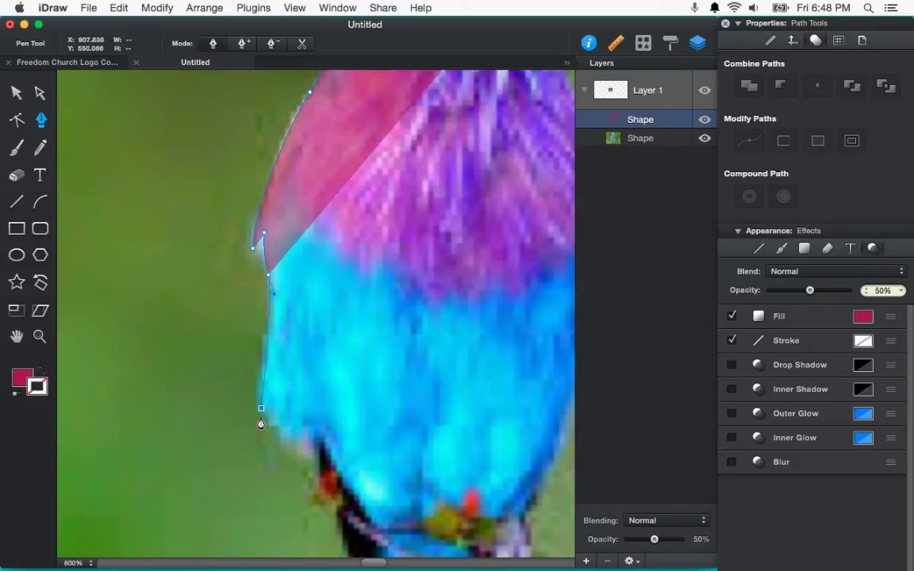
left_click_drag(262, 408, 267, 437)
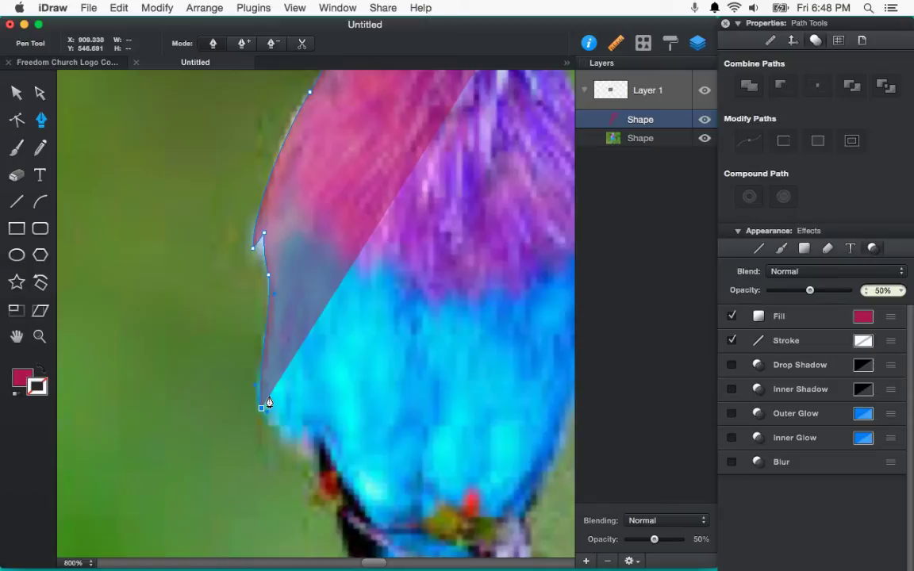
Add anchors toward the tail edge and one below the bird's feet
left_click_drag(275, 428, 286, 446)
left_click(286, 439)
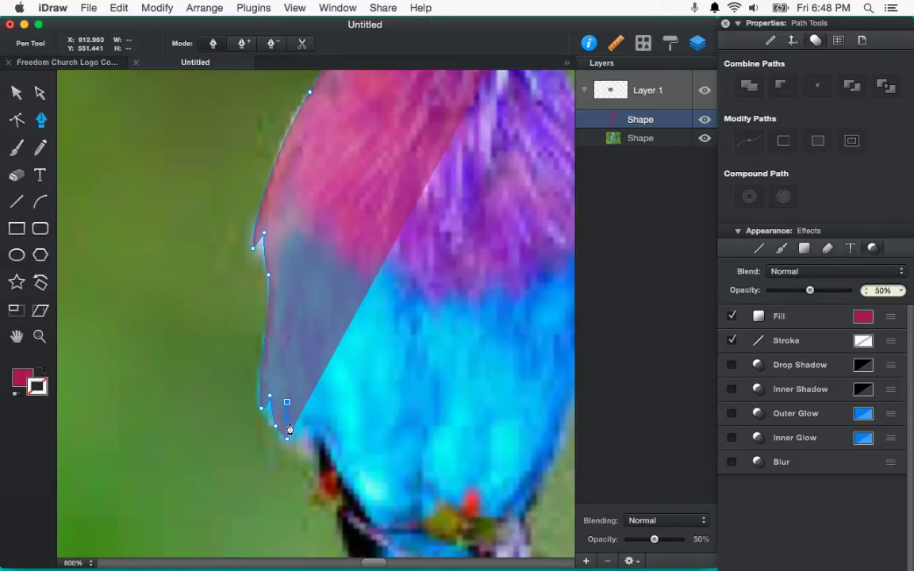
left_click(300, 446)
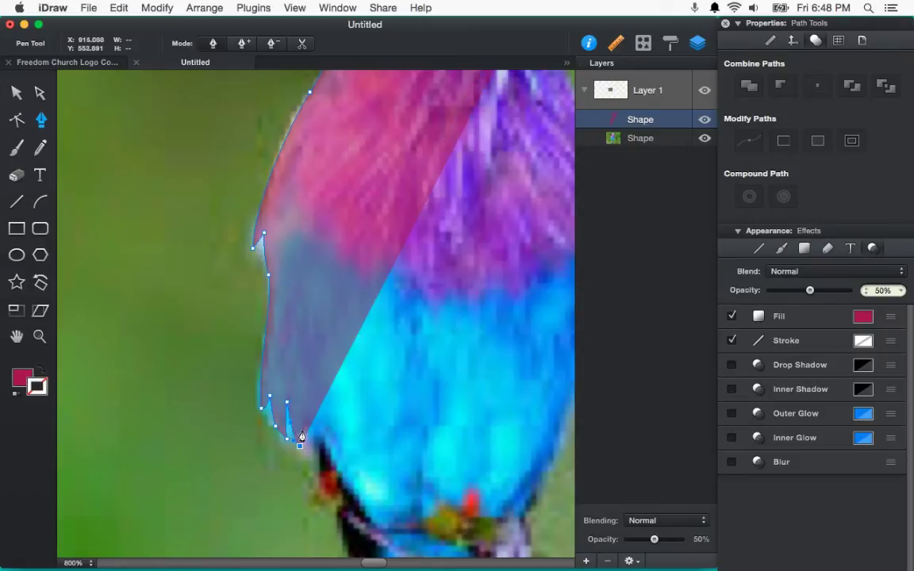
left_click_drag(329, 435, 277, 239)
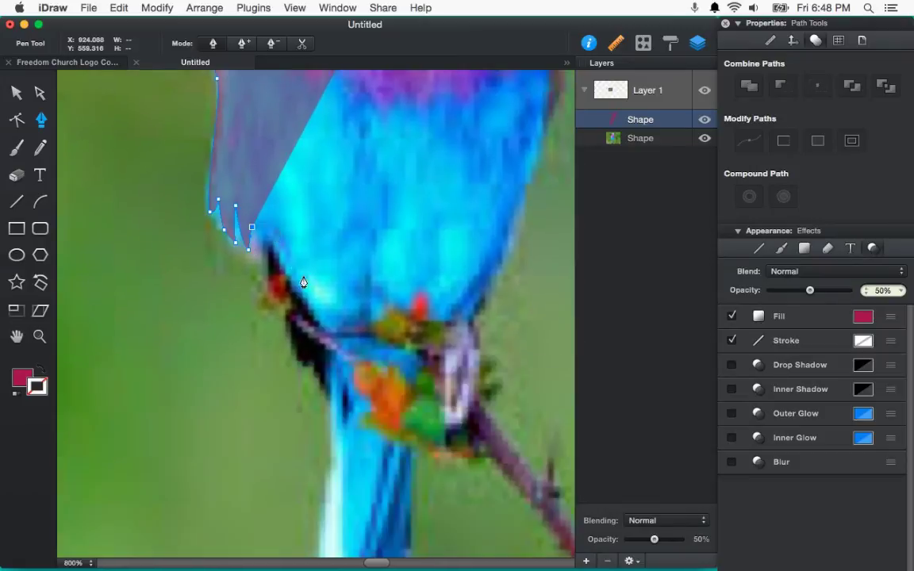
left_click(326, 329)
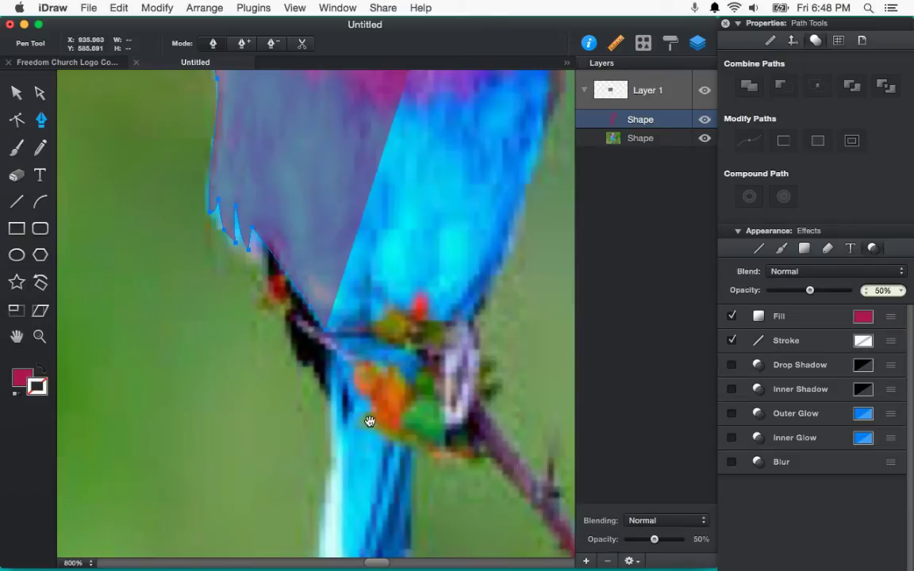
Trace the outline down the tail, around its forked tip, and back up
scroll(357, 397, "down", 5)
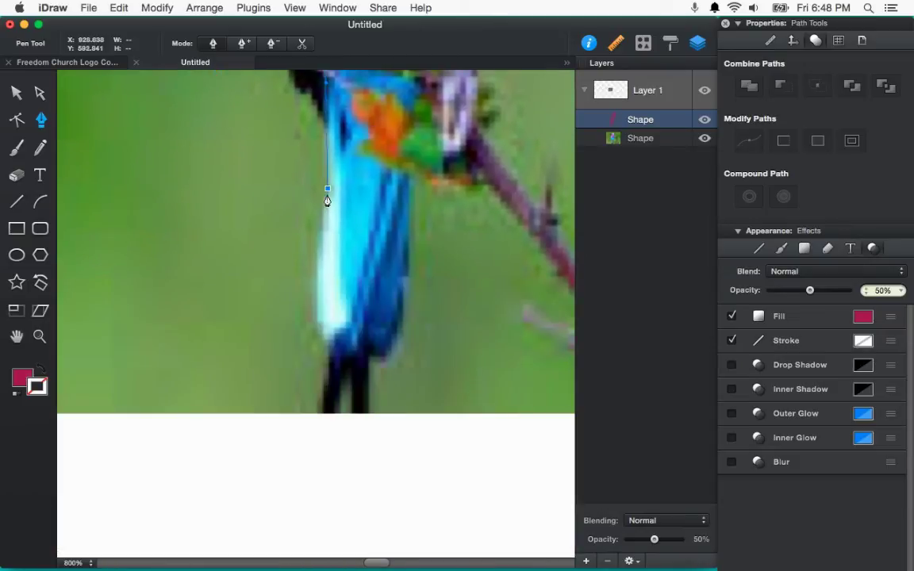
left_click_drag(328, 188, 322, 213)
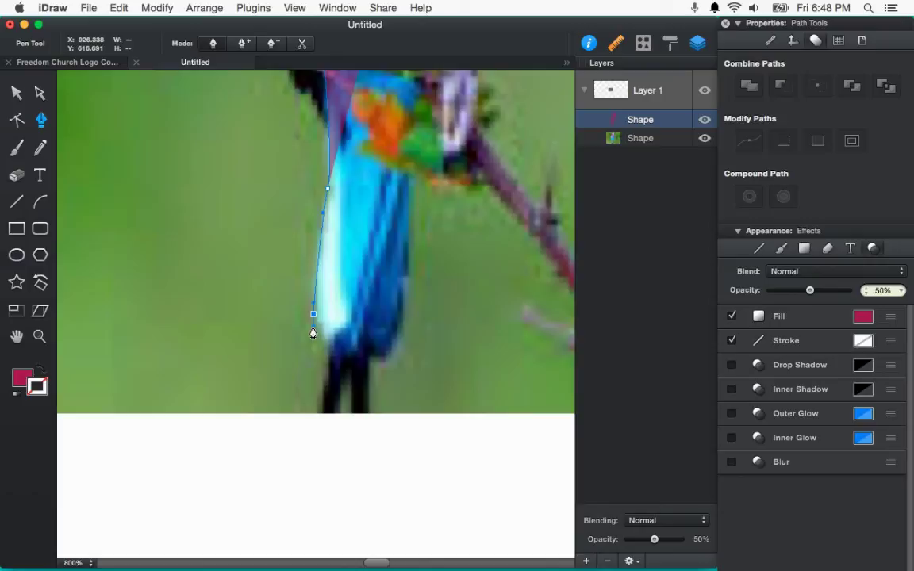
left_click_drag(314, 315, 325, 323)
left_click(327, 350)
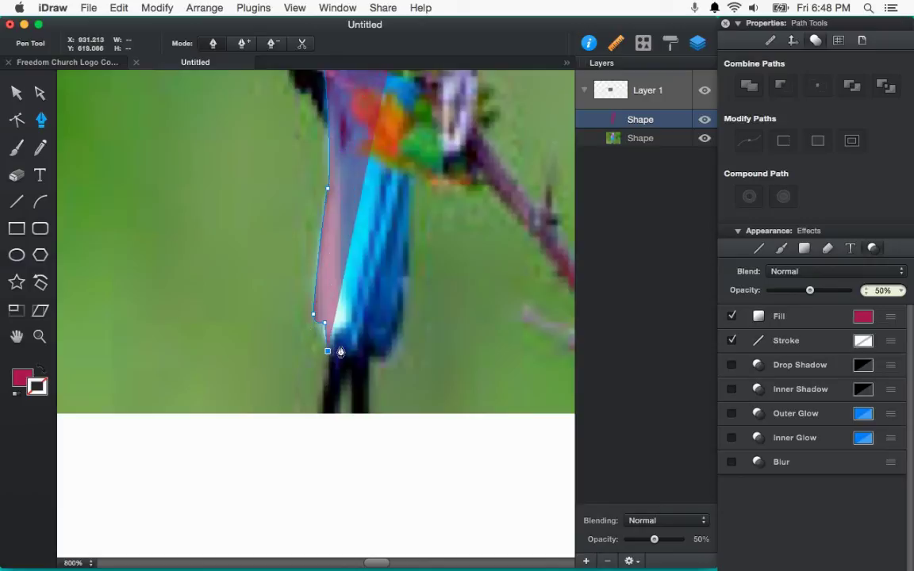
left_click(339, 371)
mouse_move(371, 310)
left_mouse_down()
mouse_move(363, 347)
mouse_move(386, 369)
left_mouse_up()
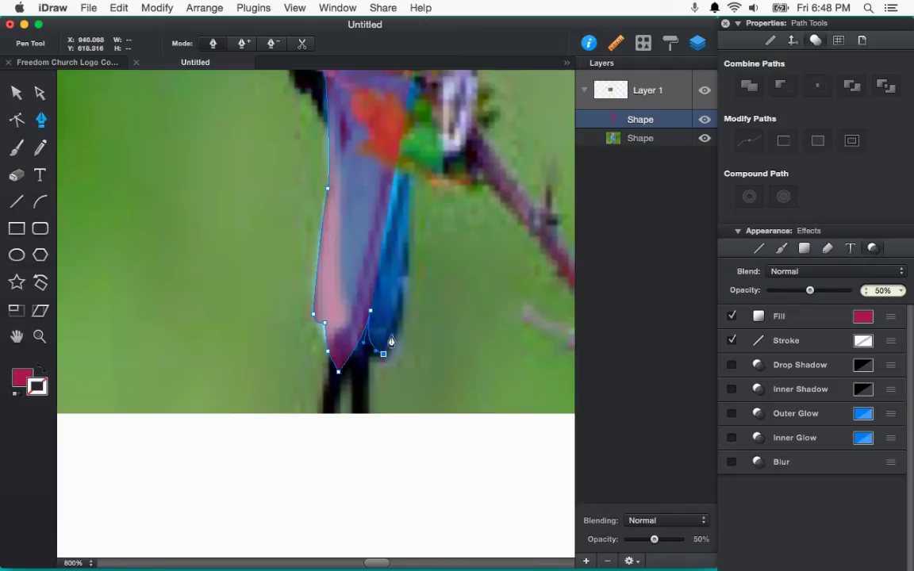
Add anchors up the bird's right edge along the chest
left_click_drag(455, 272, 328, 443)
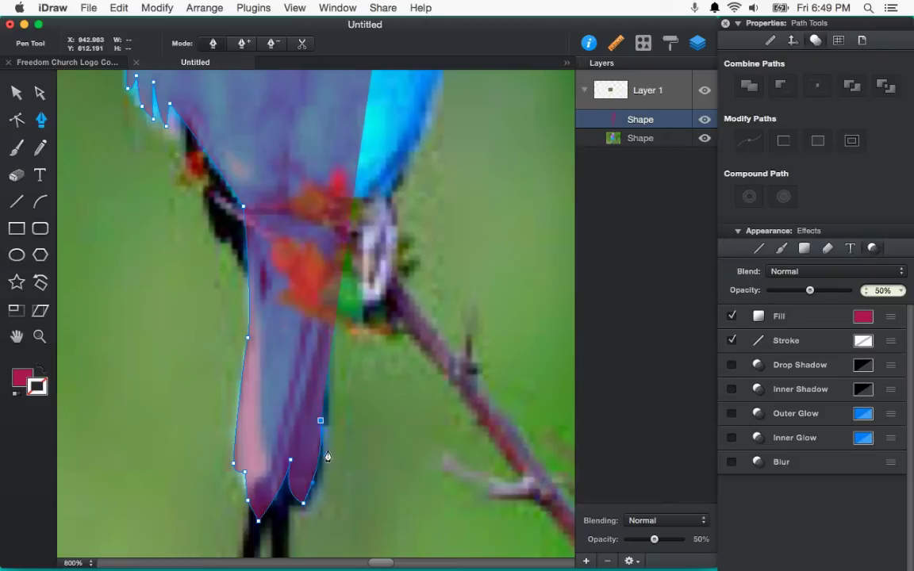
left_click(336, 299)
scroll(342, 316, "up", 5)
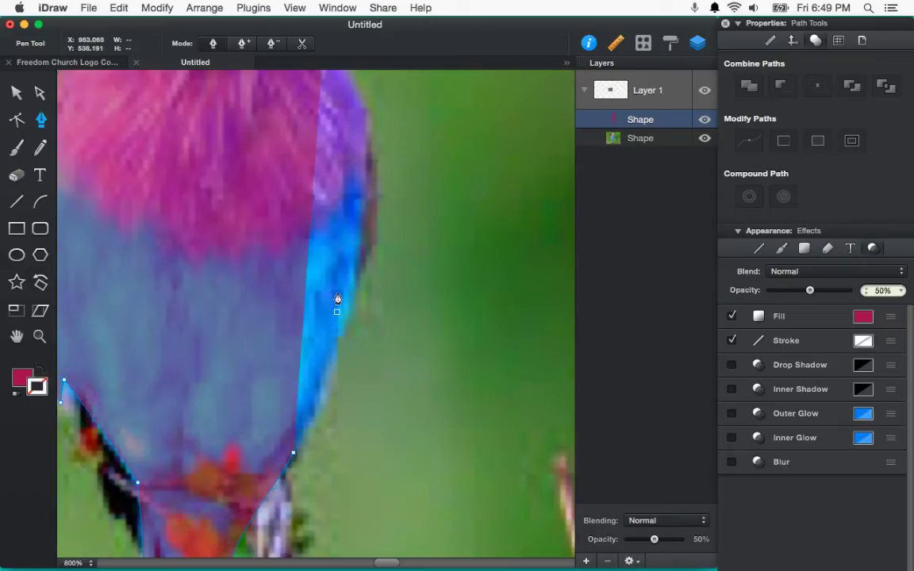
left_click(337, 346)
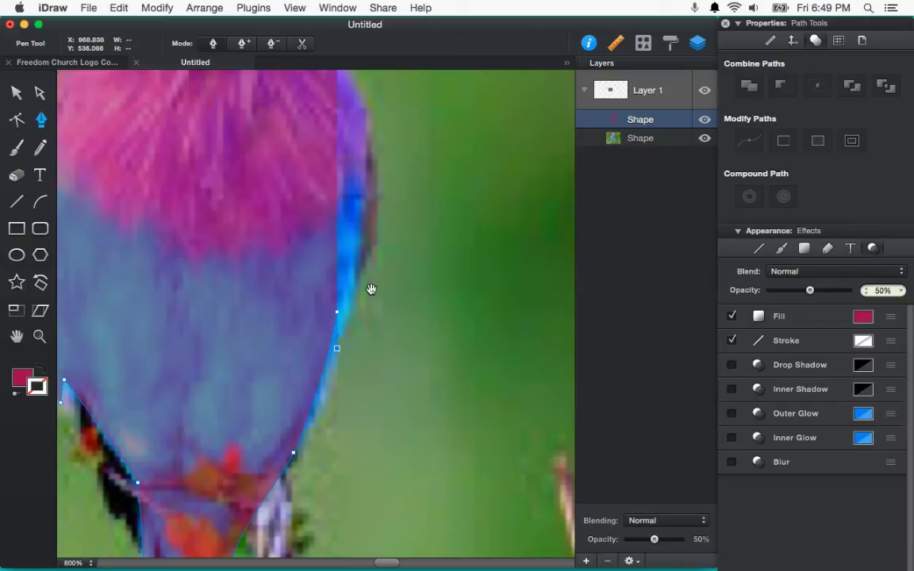
left_click_drag(372, 290, 373, 444)
left_click(365, 403)
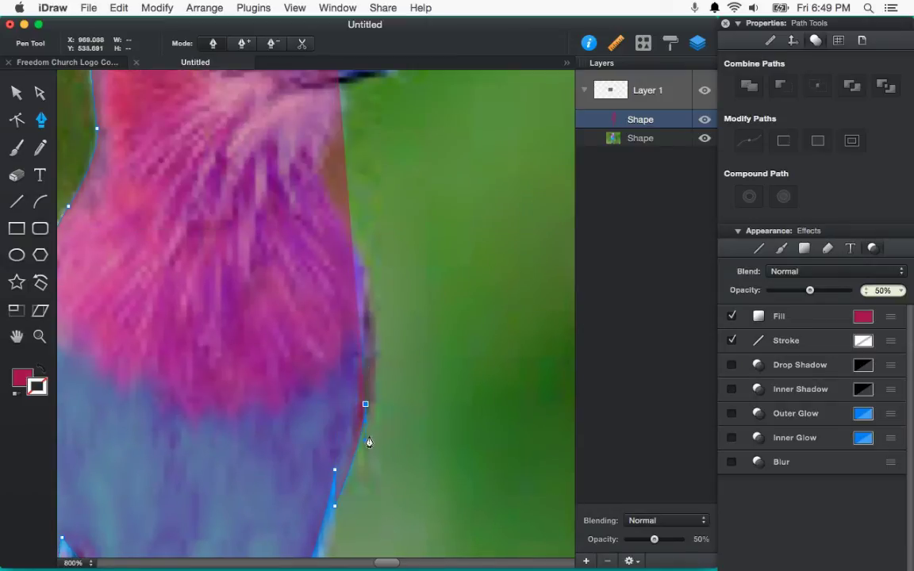
left_click_drag(394, 390, 454, 473)
scroll(454, 473, "down", 3)
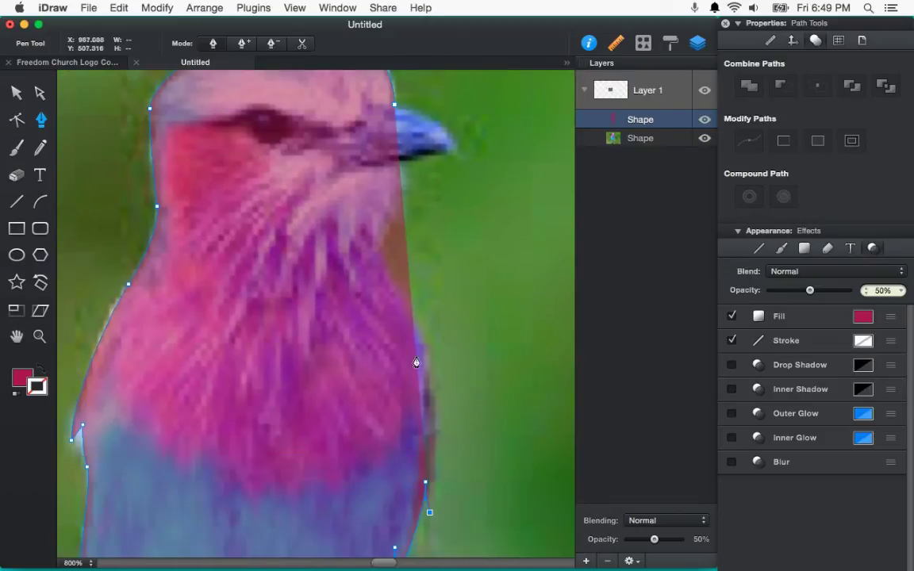
Continue the outline up the chest and throat to the base of the beak
mouse_move(414, 322)
left_mouse_down()
mouse_move(383, 288)
mouse_move(390, 280)
left_mouse_up()
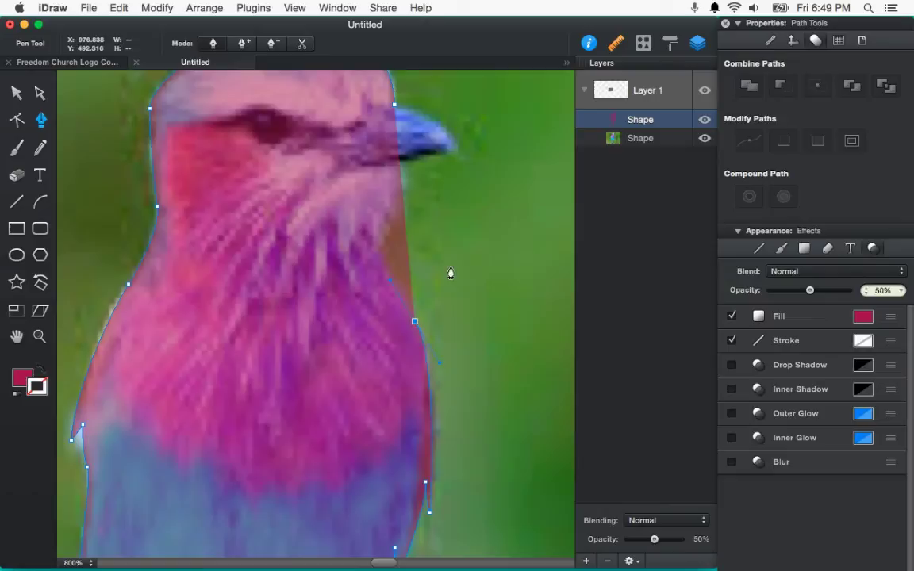
left_click(385, 241)
left_click(396, 227)
left_click(386, 211)
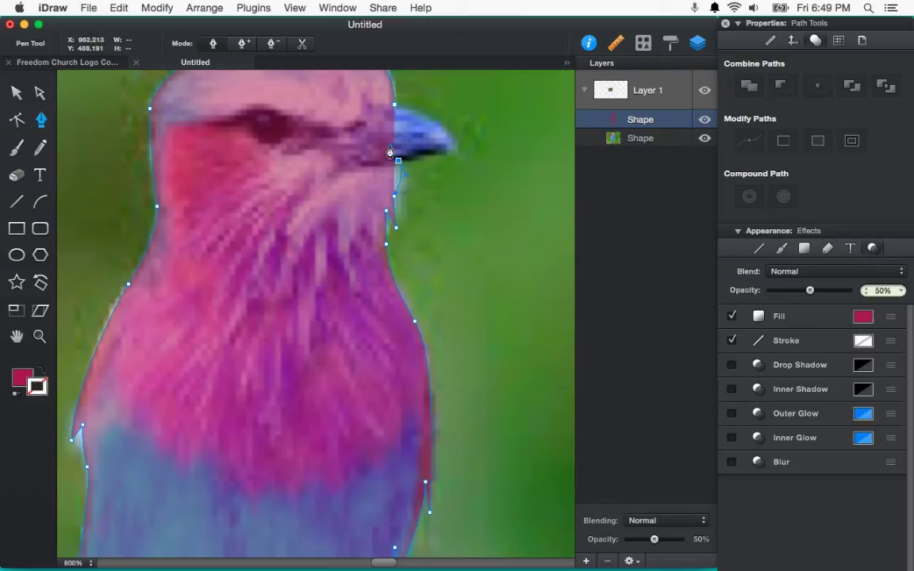
left_click(398, 160)
left_click_drag(435, 232, 439, 373)
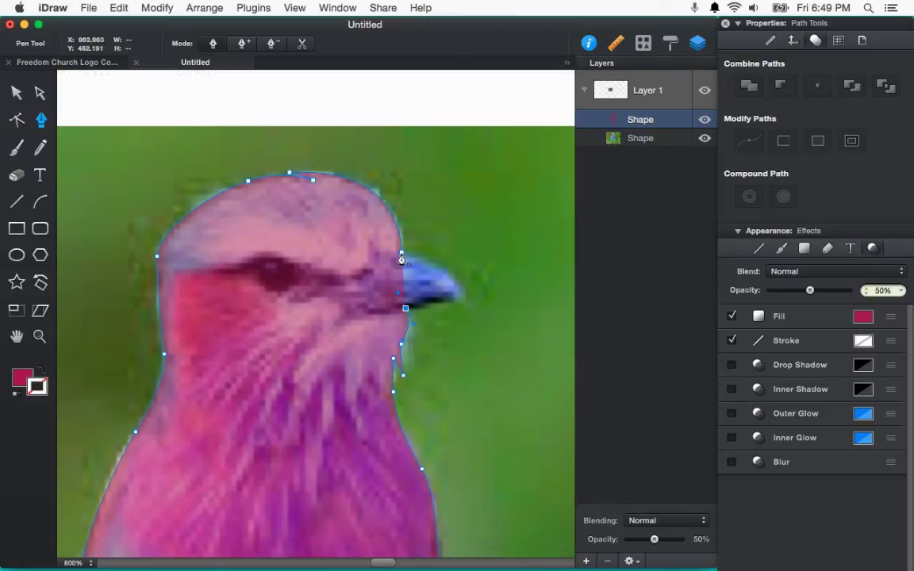
Close the pink bird outline at its starting anchor and zoom in on the beak
left_click(402, 255)
scroll(493, 330, "up", 2)
Trace a new pen path around the beak and along the stripe toward the eye
left_click(249, 153)
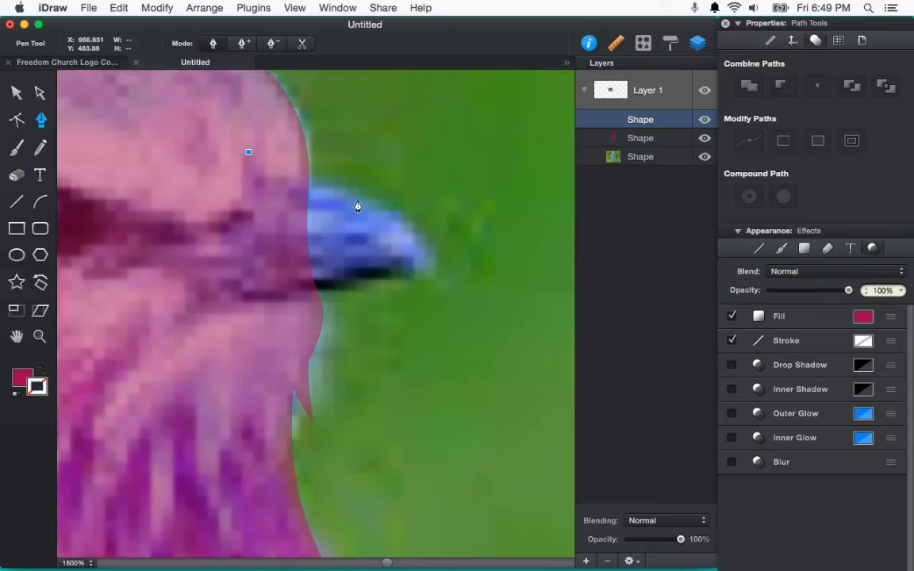
left_click_drag(313, 181, 363, 188)
left_click_drag(439, 268, 457, 310)
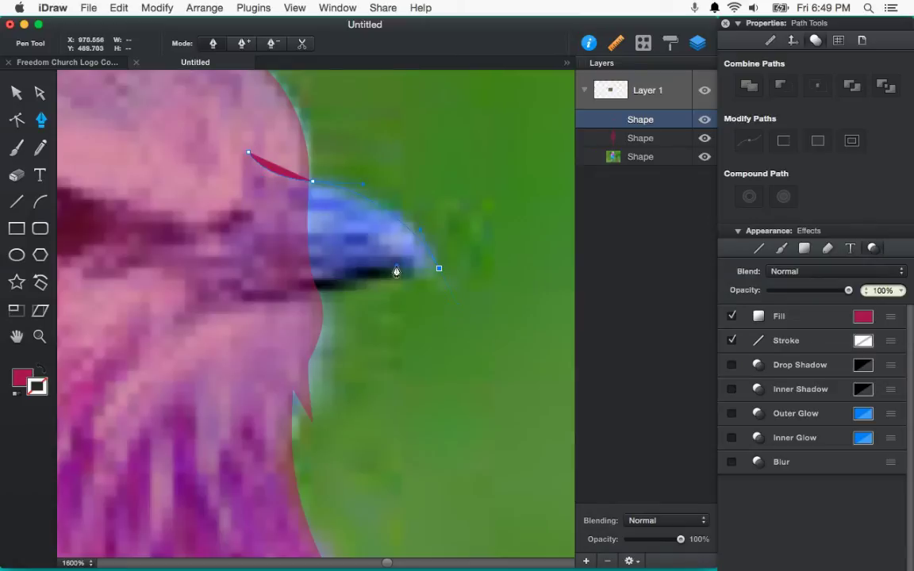
left_click_drag(351, 284, 334, 295)
left_click(215, 298)
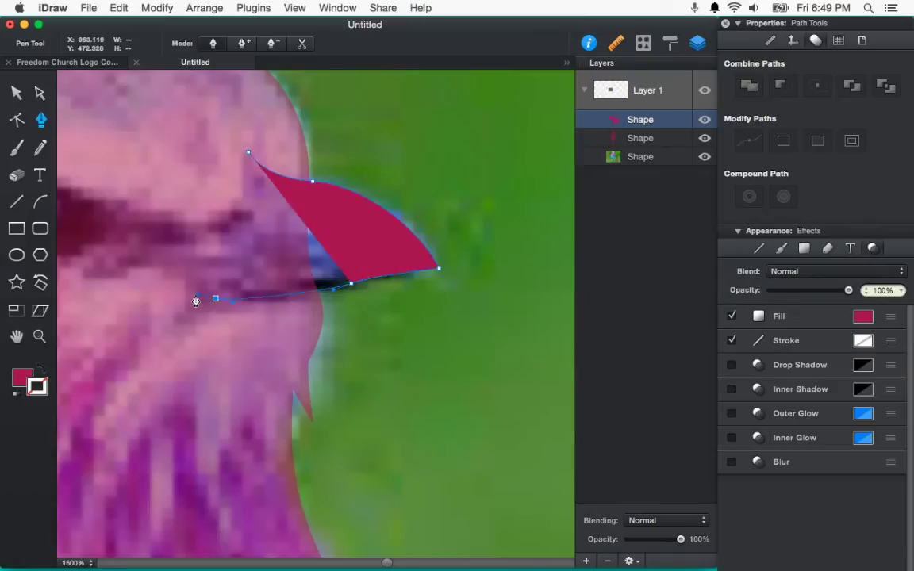
left_click(169, 329)
scroll(397, 428, "left", 10)
scroll(396, 429, "up", 7)
left_click_drag(340, 393, 306, 401)
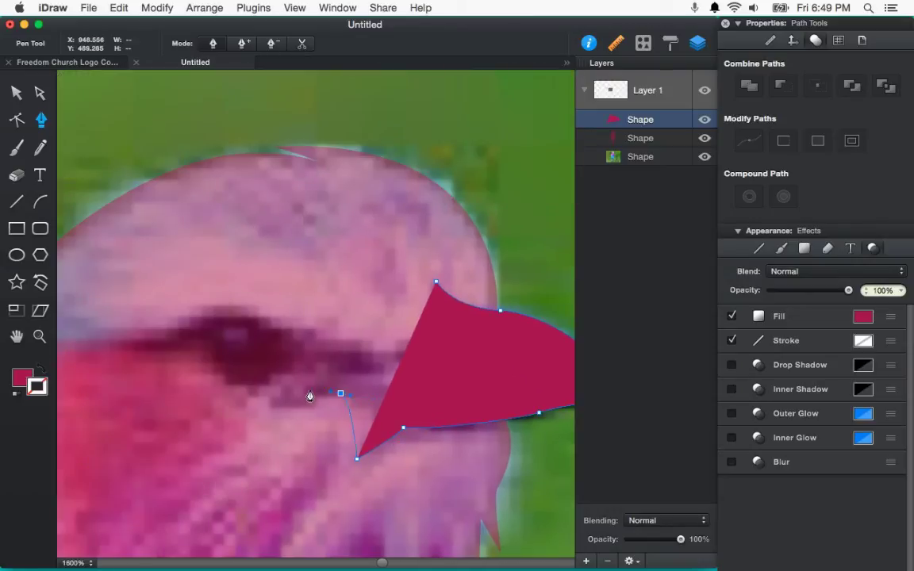
left_click(269, 406)
left_click_drag(277, 378, 289, 385)
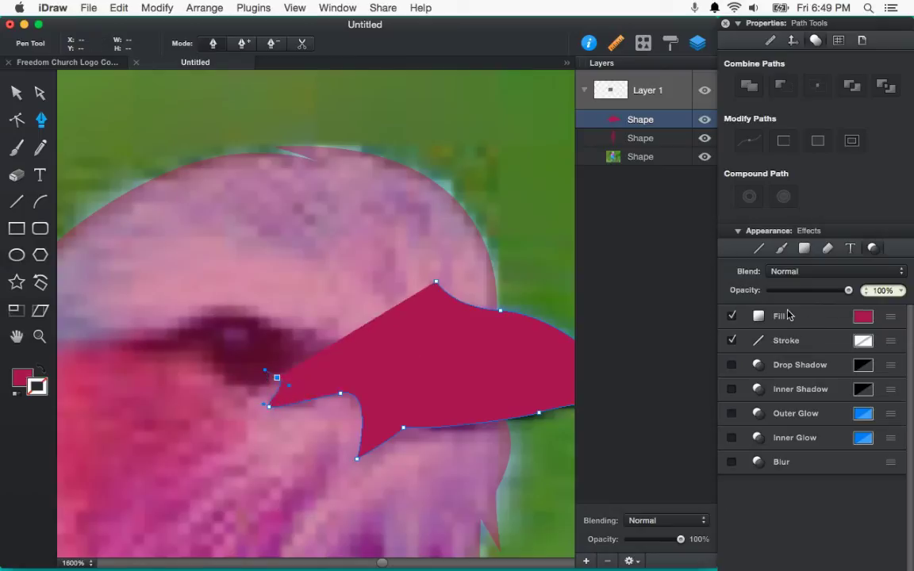
Give the beak shape 26% opacity and a teal fill
mouse_move(843, 298)
left_mouse_down()
mouse_move(748, 297)
mouse_move(793, 301)
left_mouse_up()
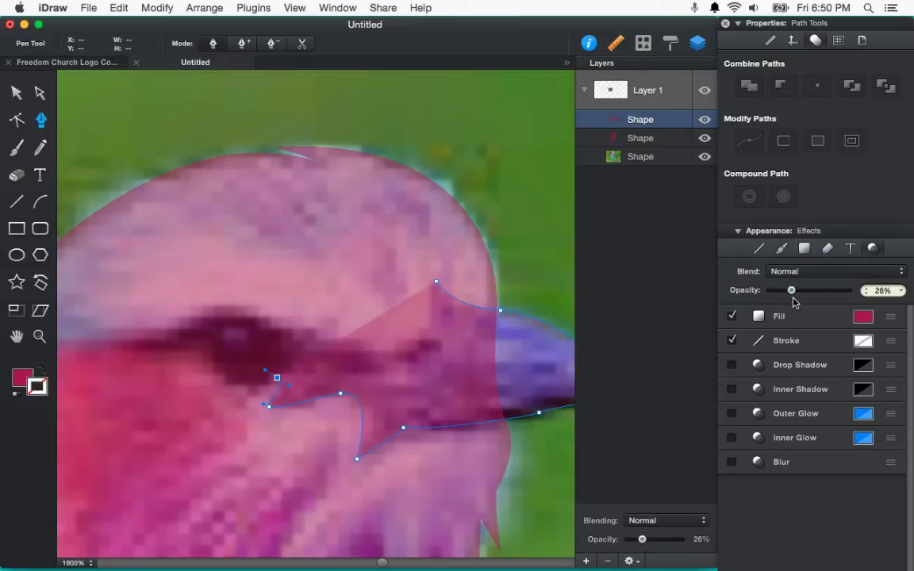
left_click(865, 320)
left_click(689, 362)
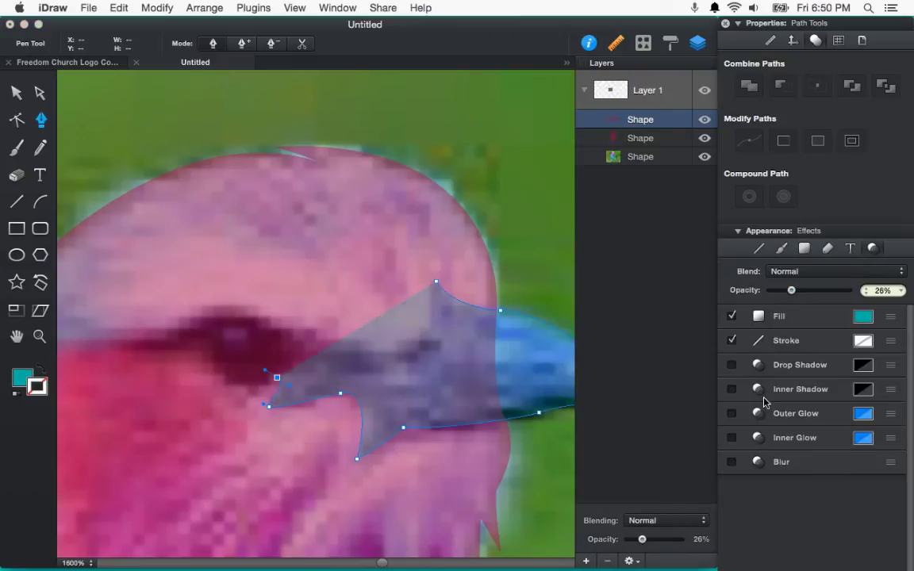
Delete the unwanted top anchor from the beak shape and switch to the Direct Selection tool
left_click(324, 362)
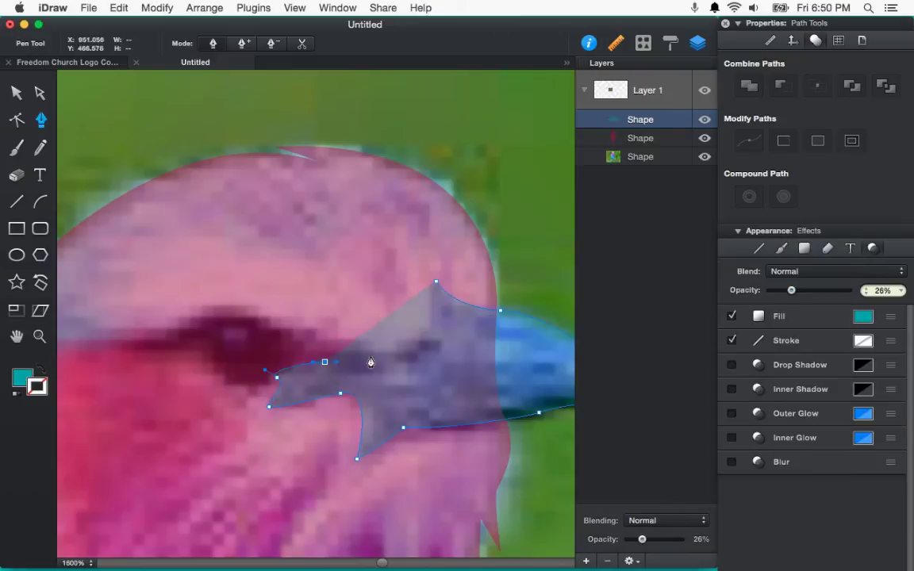
left_click(435, 283)
key("BackSpace")
scroll(352, 375, "down", 5)
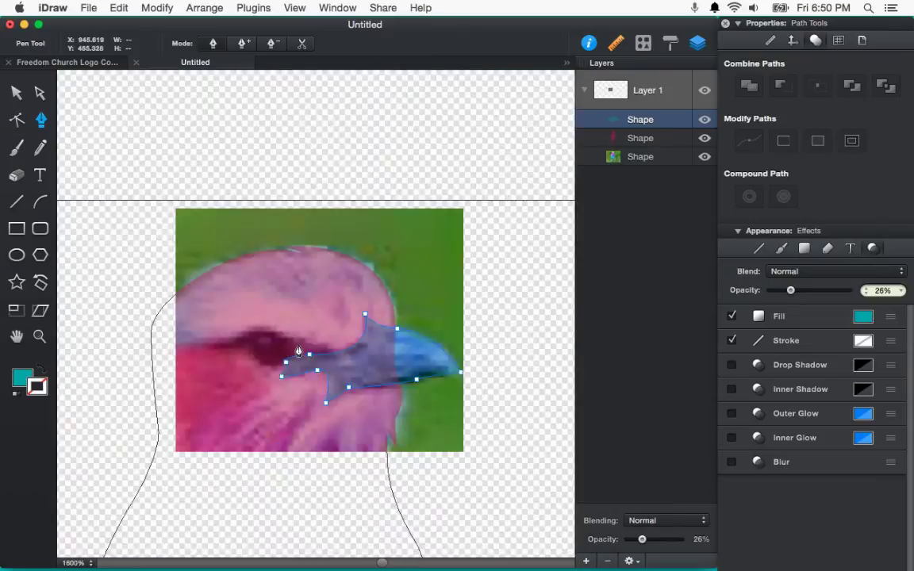
scroll(351, 375, "up", 3)
scroll(310, 355, "up", 3)
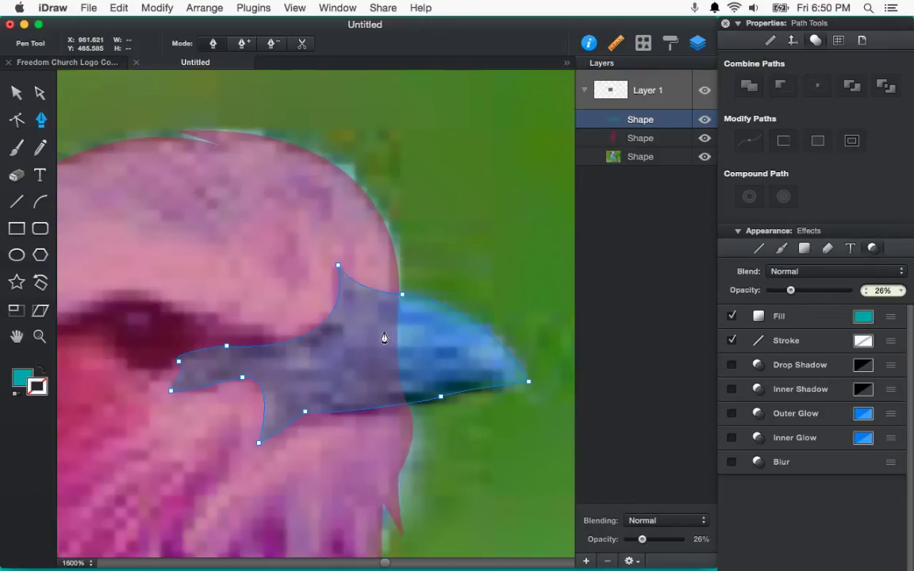
key("a")
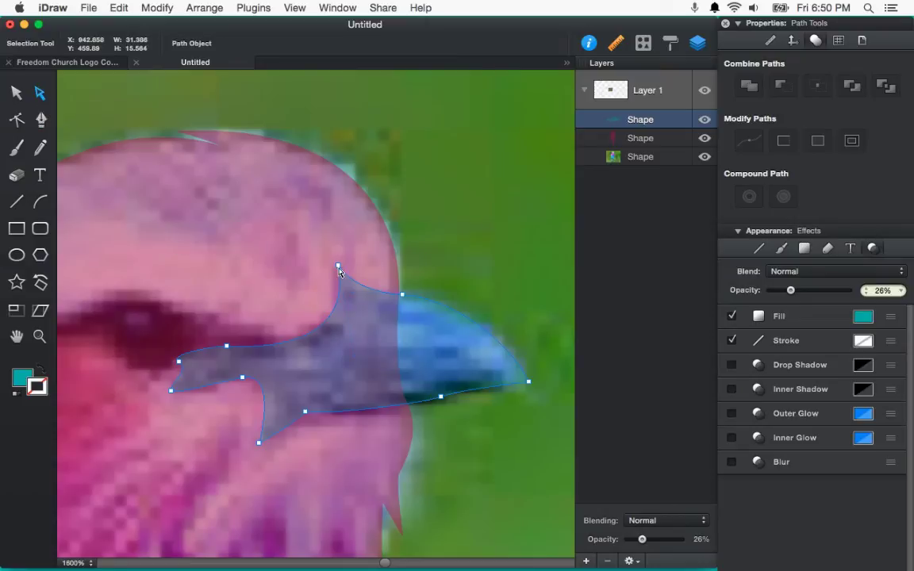
Undo the accidental drags of the beak's top anchor and zoom out from the close-up
left_click(340, 269)
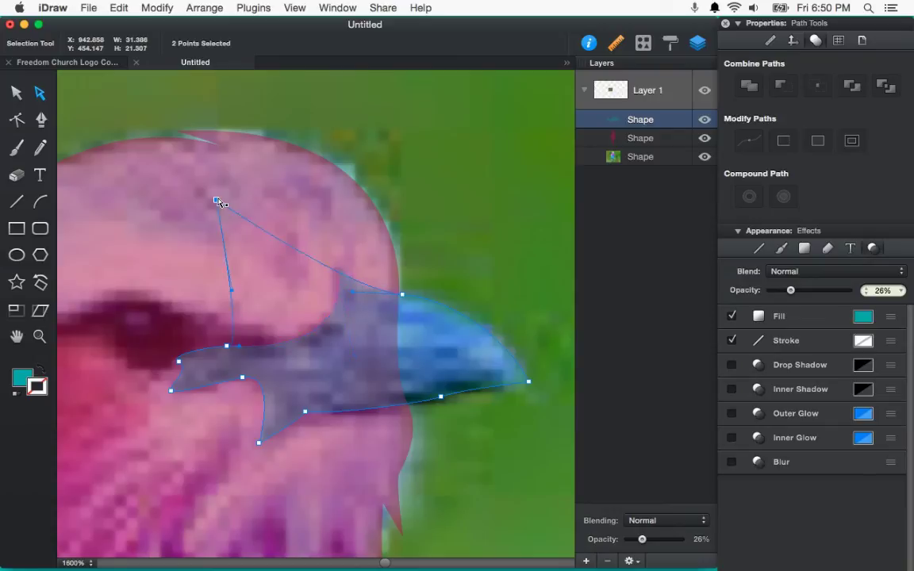
left_click_drag(338, 265, 214, 200)
key("super+z")
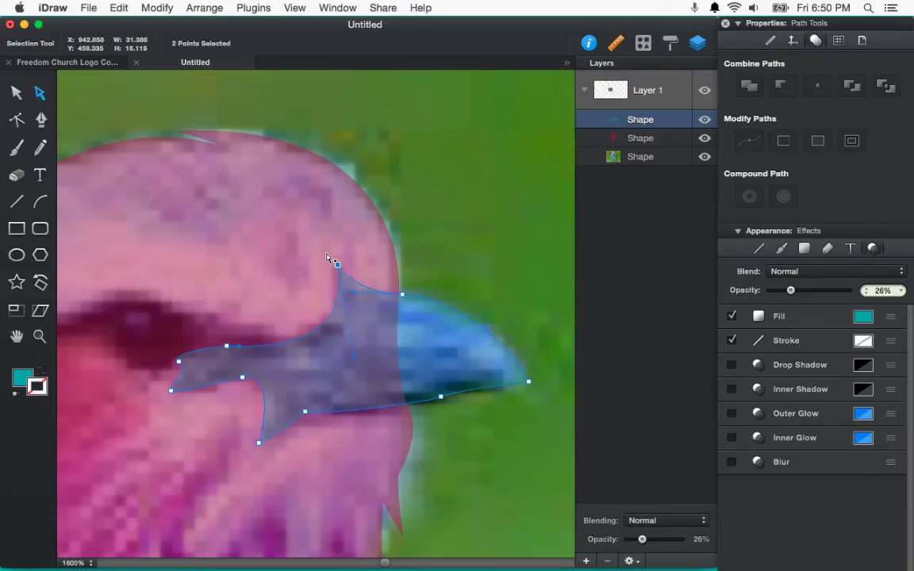
left_click_drag(337, 263, 252, 201)
key("super+z")
key("super+minus")
key("super+minus")
left_click(346, 259)
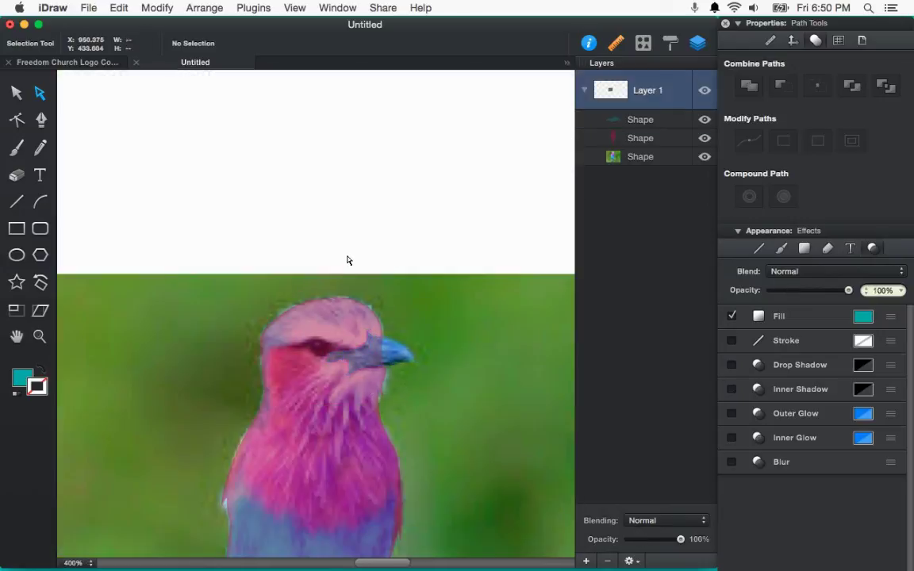
left_click(703, 158)
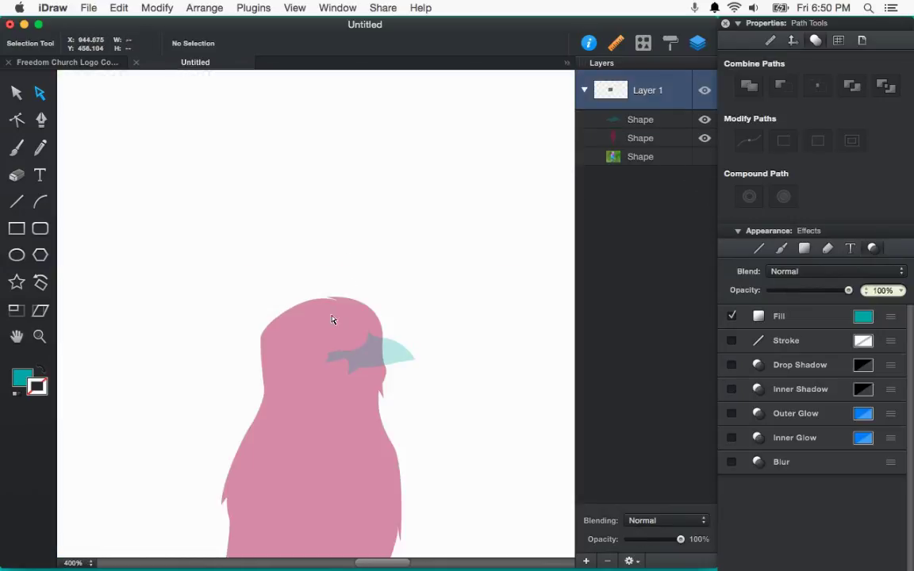
scroll(357, 275, "down", 5)
scroll(357, 273, "down", 1)
scroll(357, 275, "down", 3)
scroll(357, 274, "up", 3)
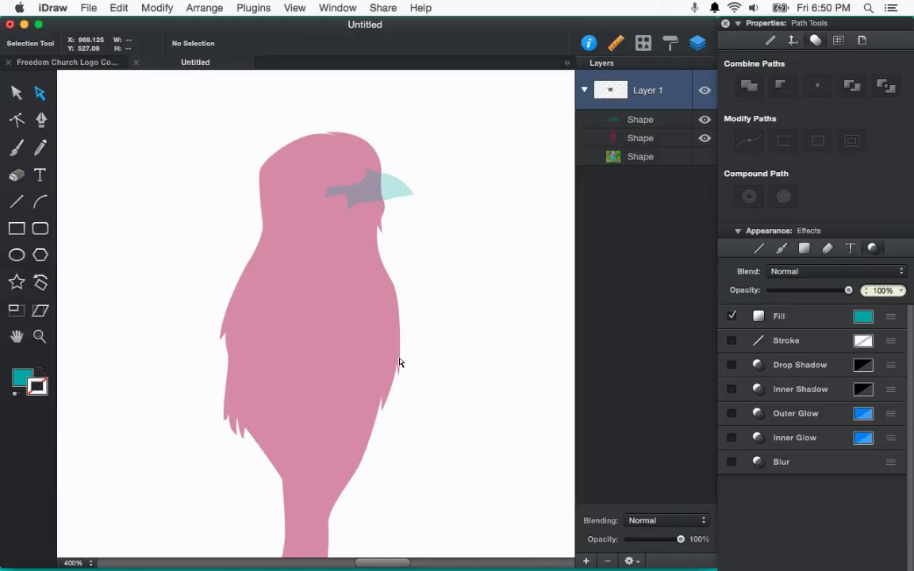
Show the bird photo and pen-trace the eyebrow's left end and curved top edge
left_click(704, 156)
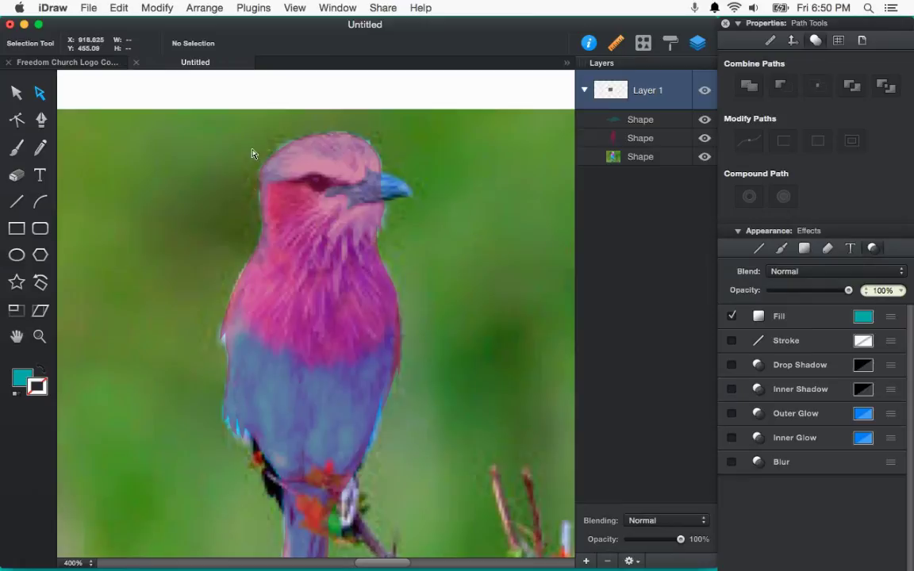
left_click(41, 120)
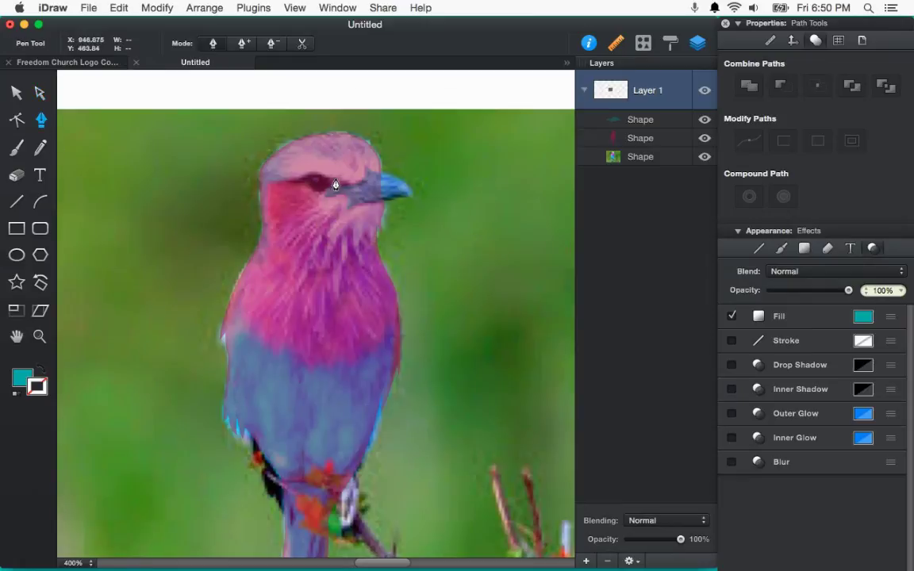
scroll(336, 185, "up", 2)
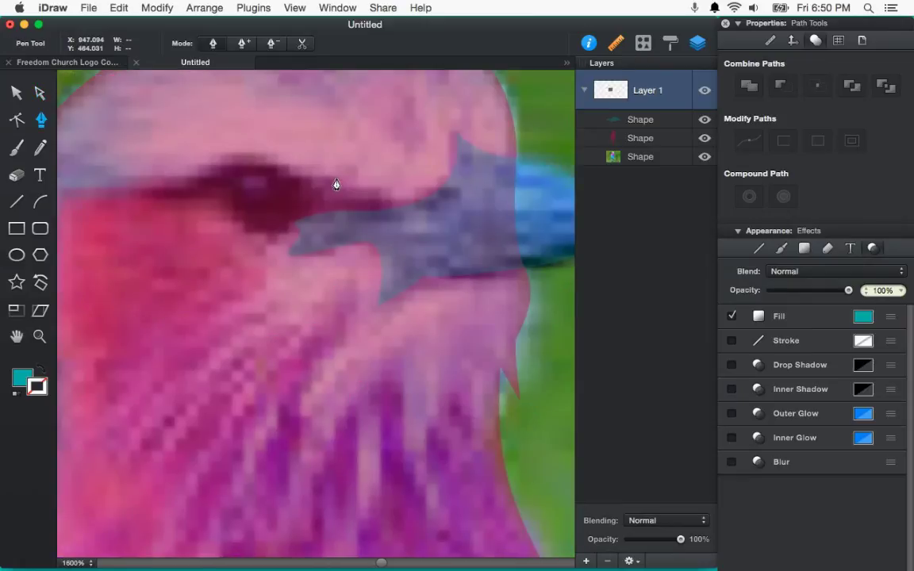
left_click(130, 187)
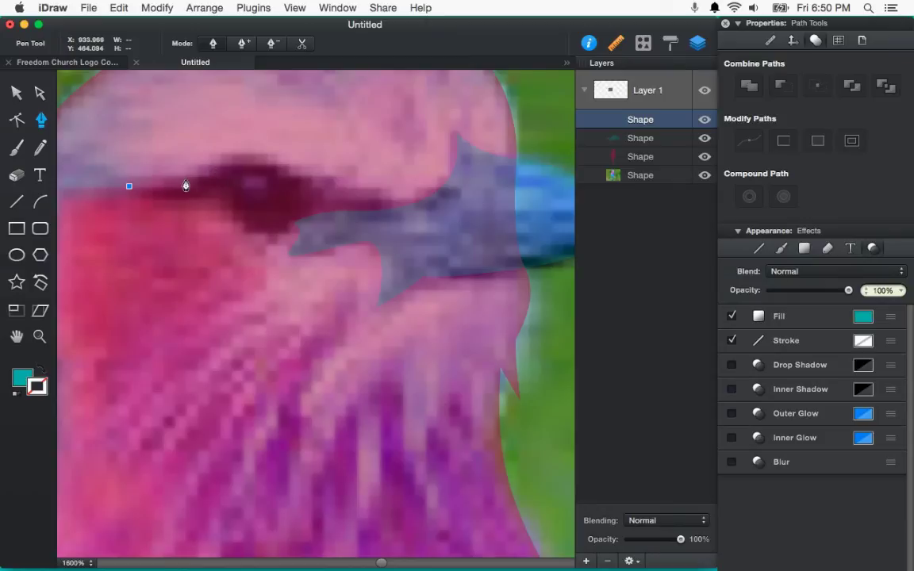
left_click_drag(187, 178, 204, 161)
left_click(305, 173)
left_click_drag(314, 182, 349, 208)
left_click_drag(349, 208, 341, 205)
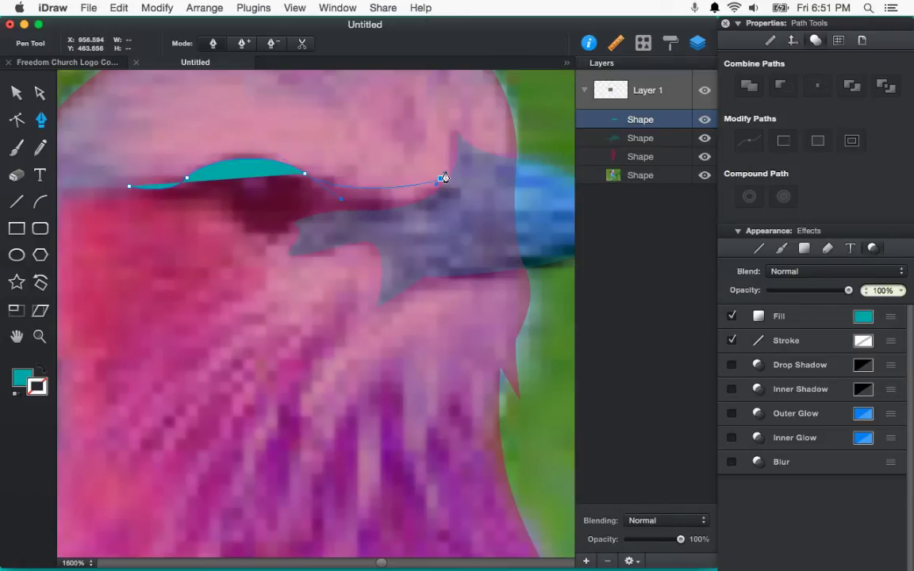
Finish the eyebrow's right tip and underside, lower opacity to 16%, and close the path
left_click(440, 179)
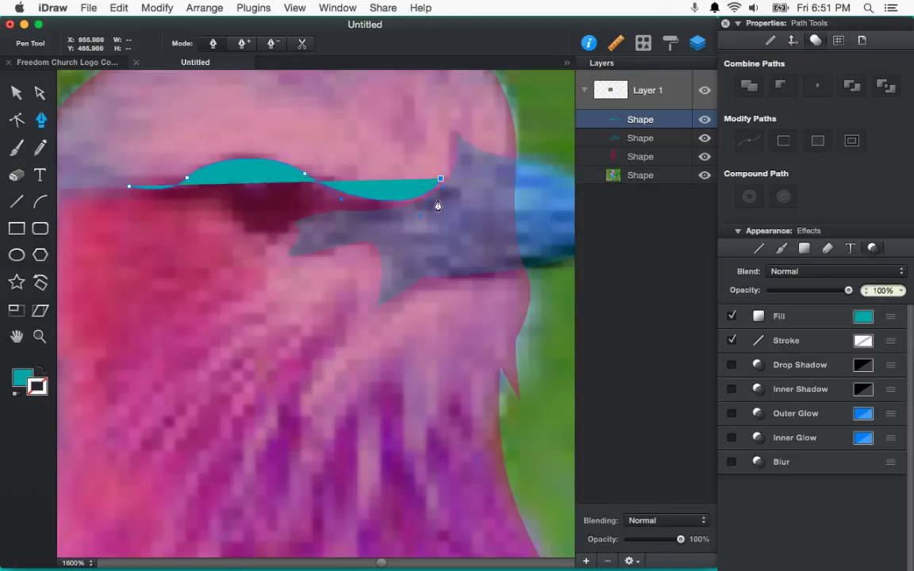
left_click_drag(437, 206, 276, 190)
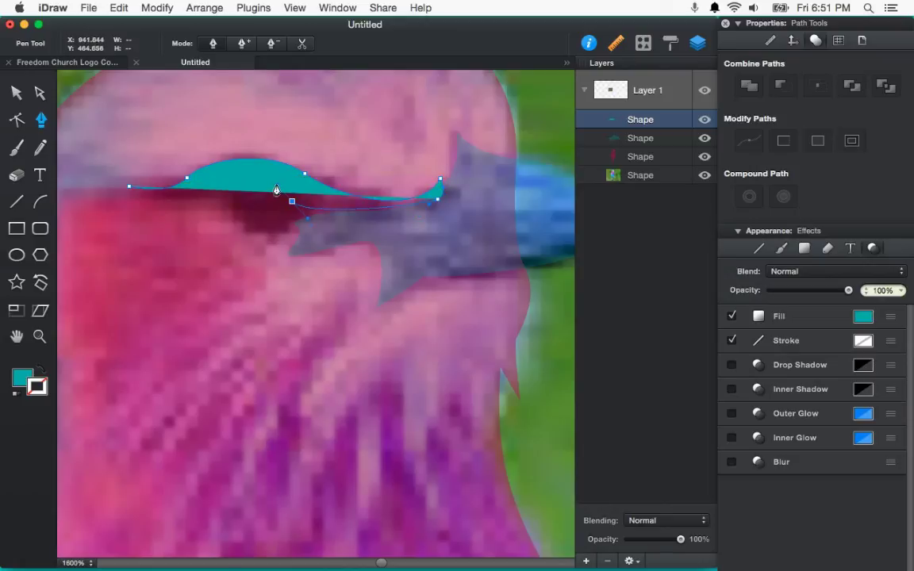
left_click_drag(276, 190, 262, 190)
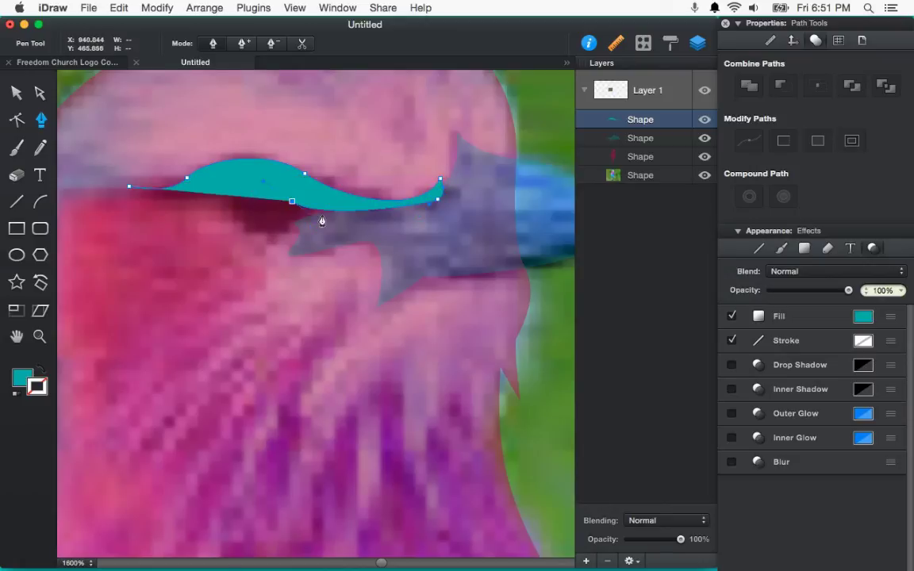
left_click_drag(848, 290, 783, 293)
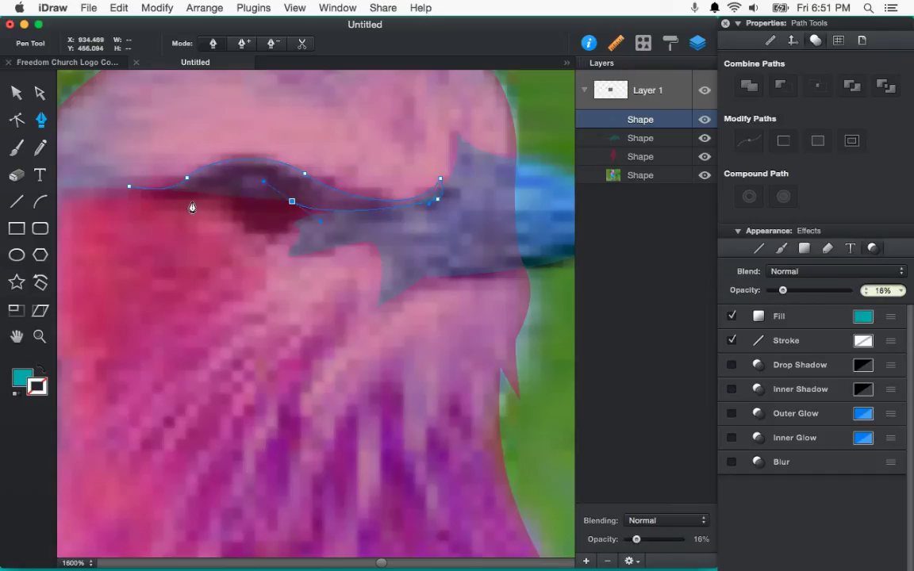
left_click_drag(189, 198, 164, 204)
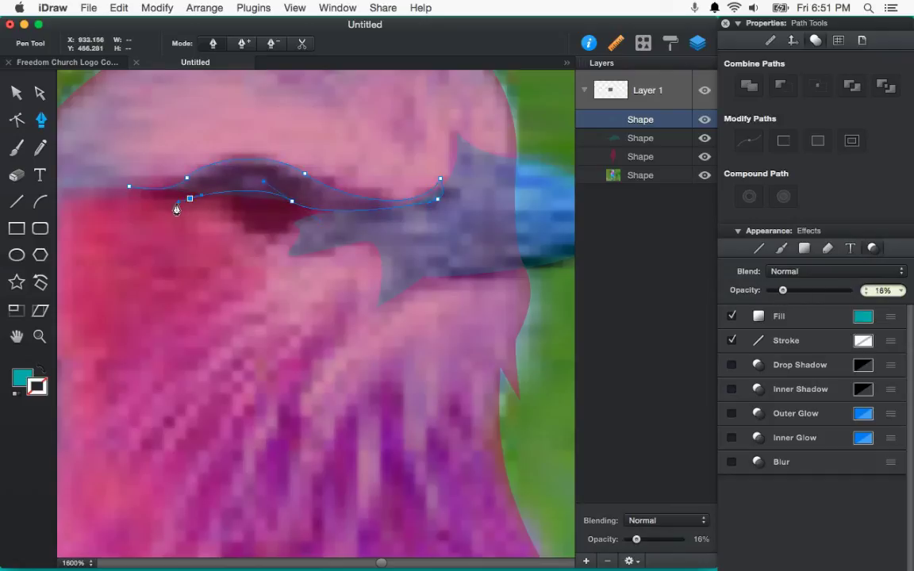
left_click(128, 188)
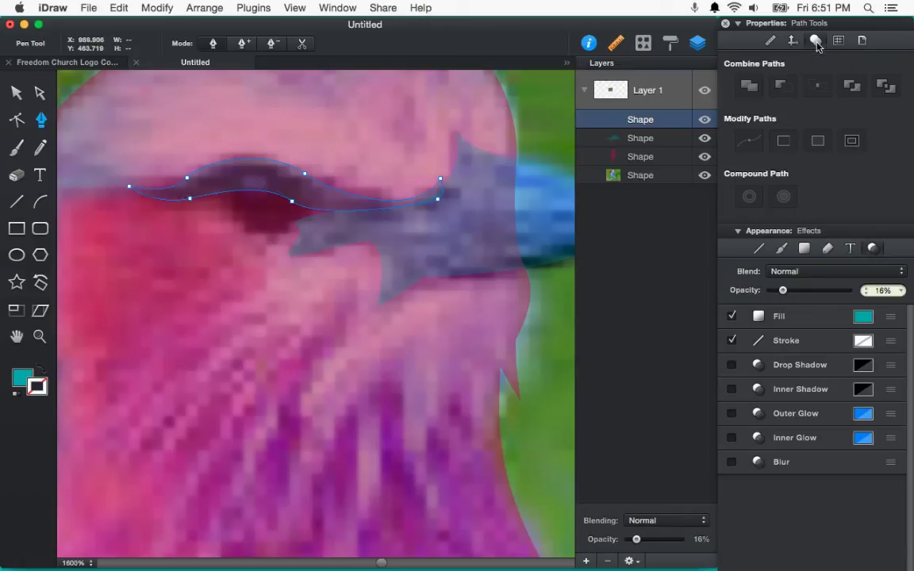
Draw an oval over the eye and Union it with the eyebrow shape
left_click(21, 260)
left_click_drag(229, 180, 312, 236)
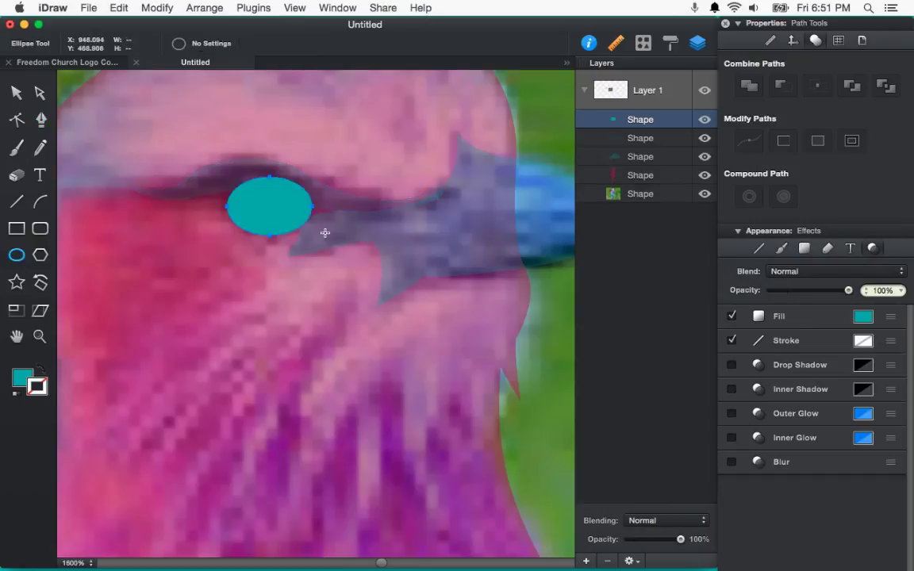
key("v")
left_click(204, 185, "shift")
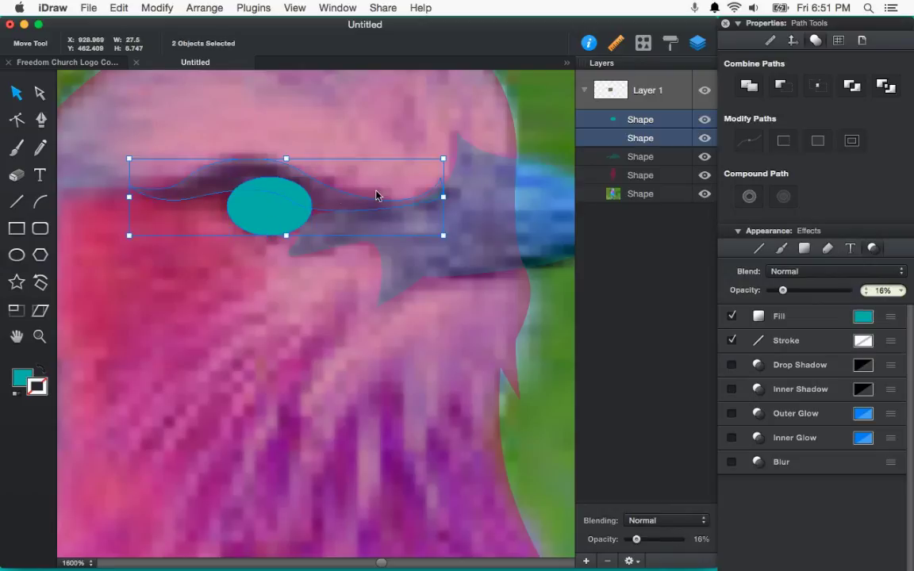
left_click(746, 88)
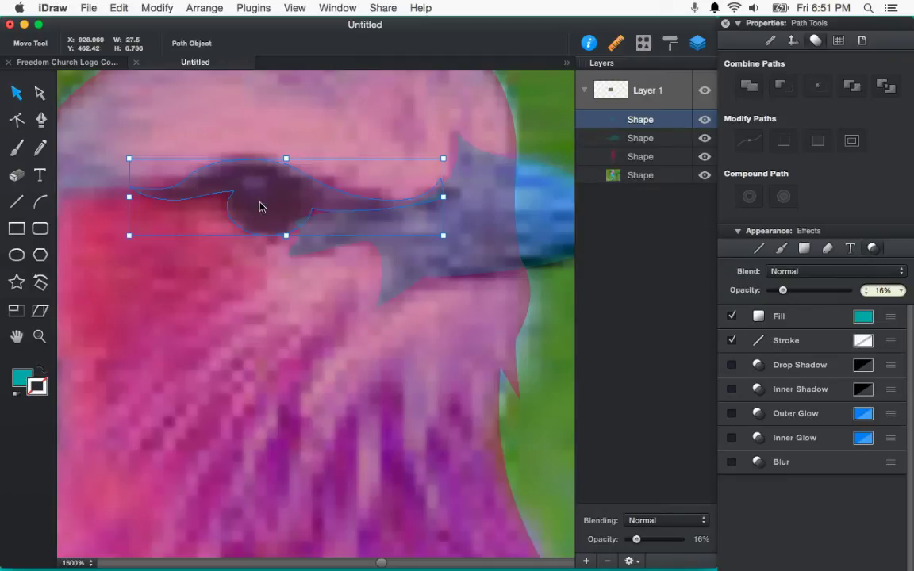
double_click(300, 216)
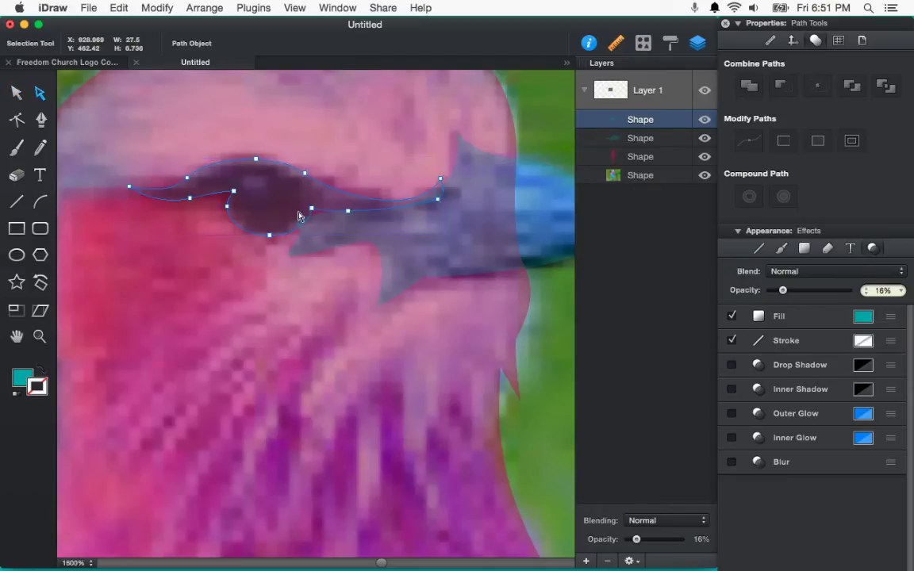
Make the merged eye shape's fill black at 100% opacity
key("v")
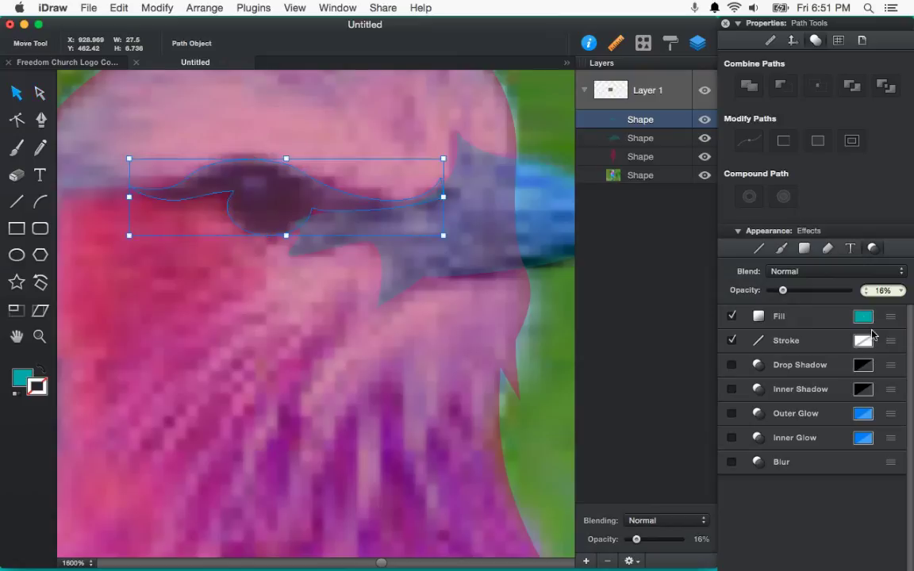
left_click(864, 317)
left_click(826, 364)
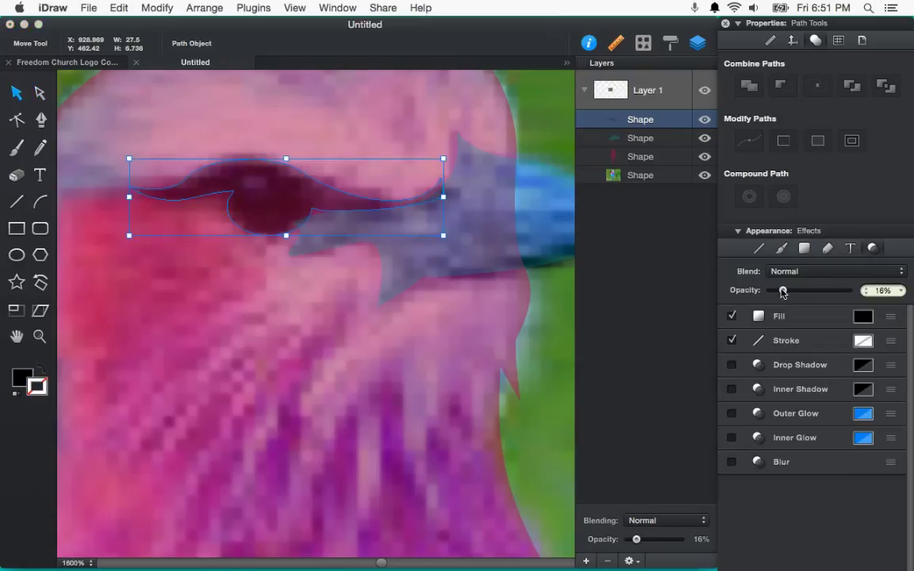
left_click_drag(783, 291, 849, 290)
Zoom out, hide the bird photo layer, and deselect to view the finished silhouette
key("super+minus")
key("super+minus")
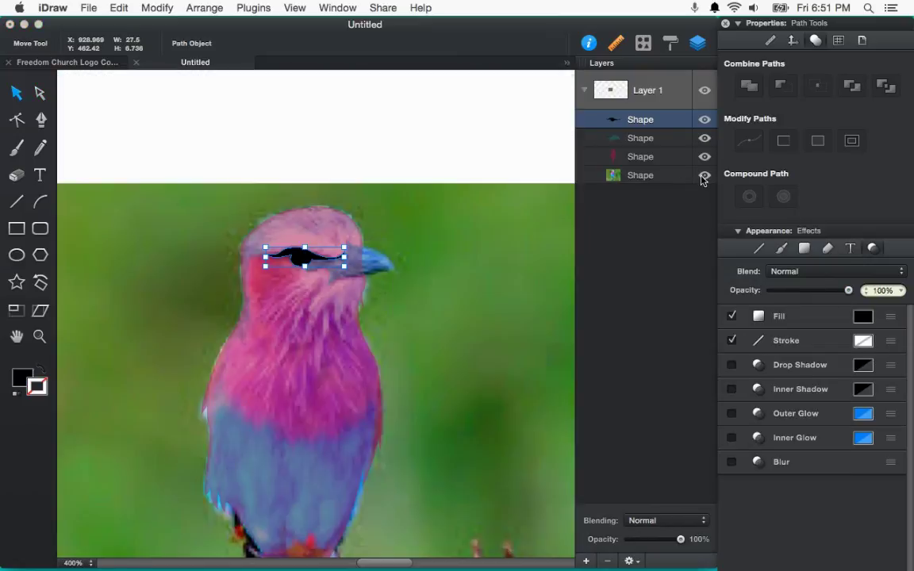
left_click(705, 176)
left_click(396, 238)
scroll(382, 230, "down", 3)
scroll(381, 228, "down", 1)
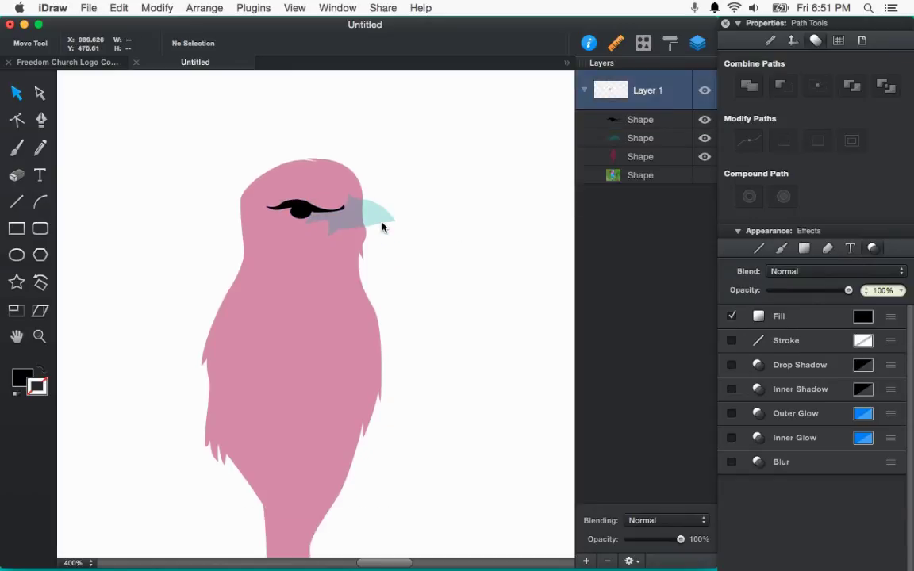
scroll(382, 230, "down", 2)
scroll(384, 232, "down", 3)
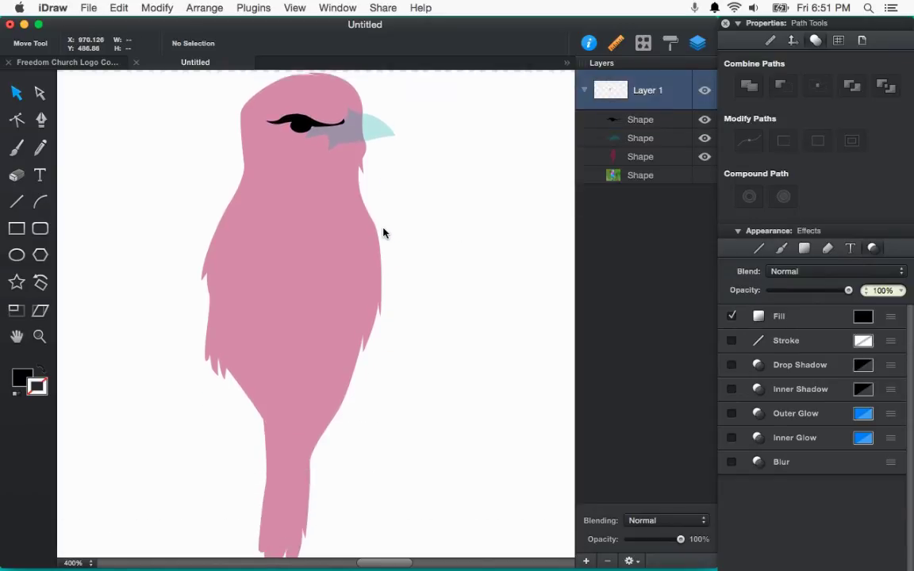
scroll(384, 232, "up", 1)
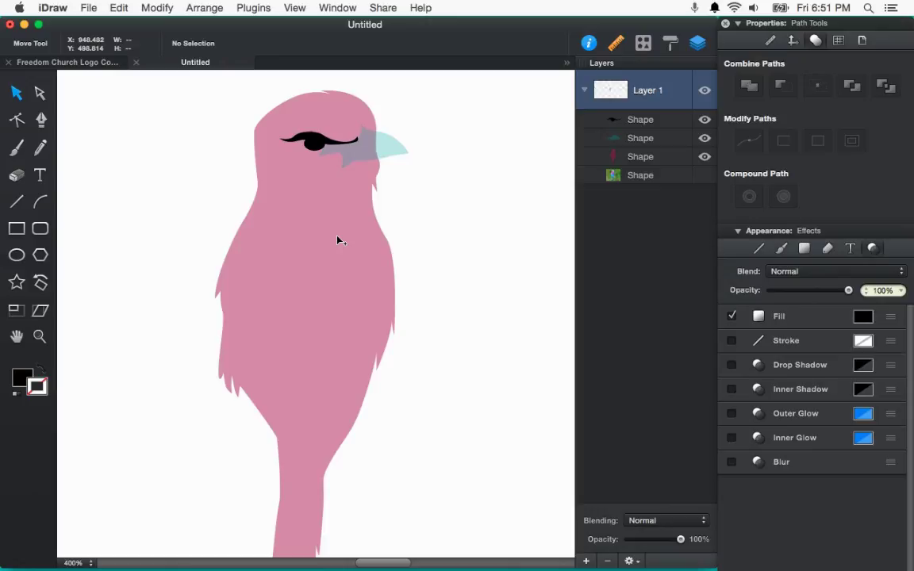
scroll(405, 244, "left", 3)
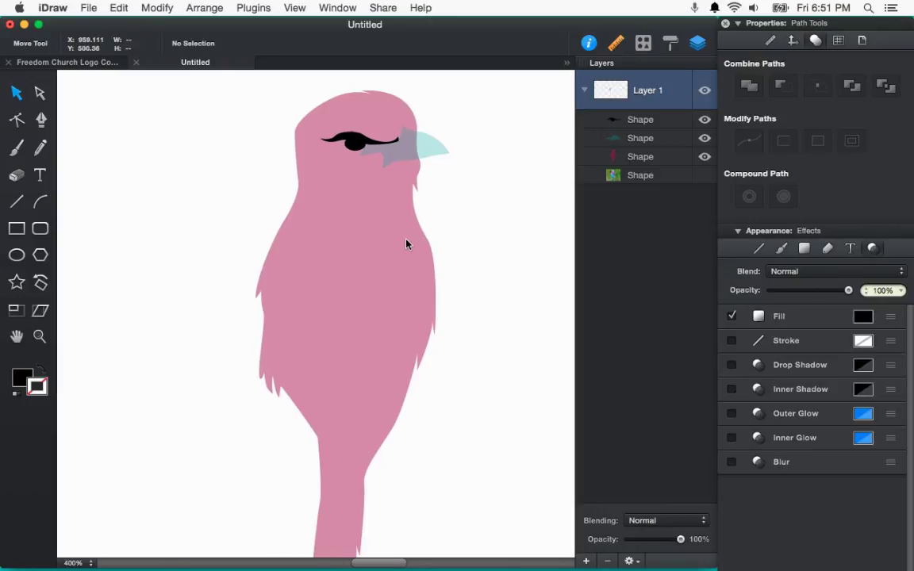